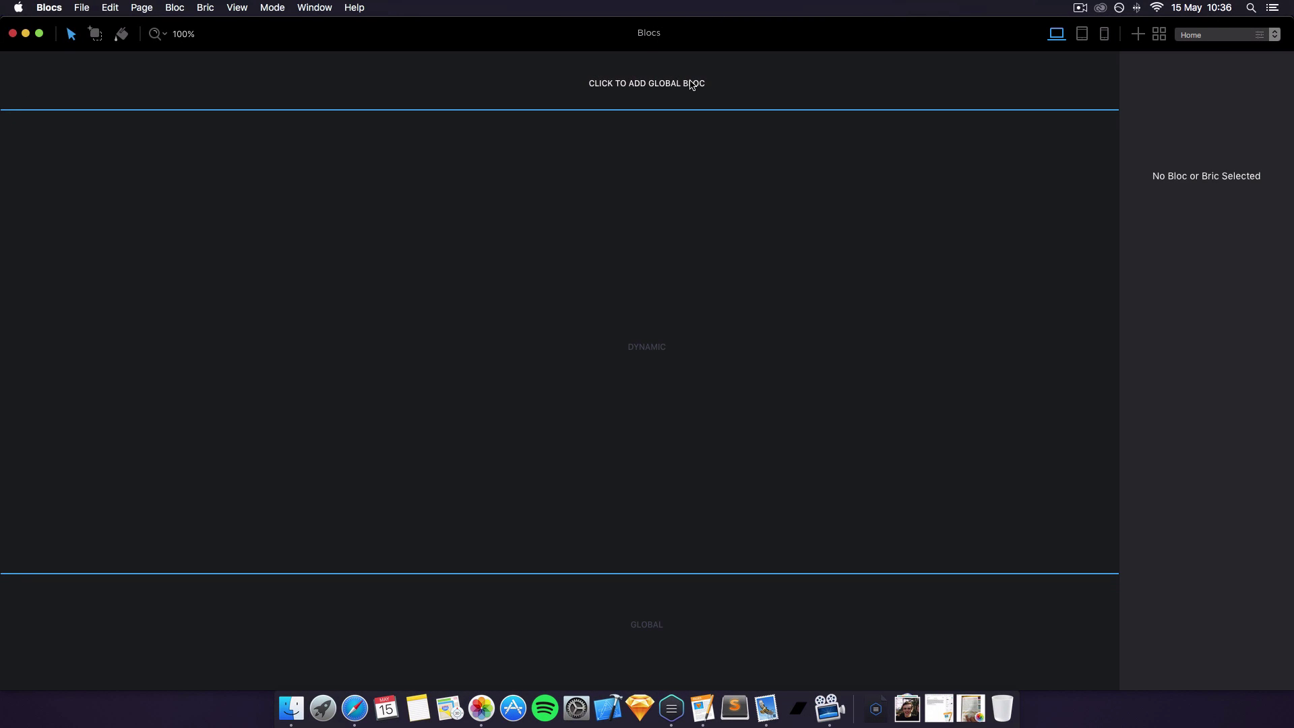
- Add the first plain Navigation bloc to the page, creating a Company header with a Home link
left_click(695, 85)
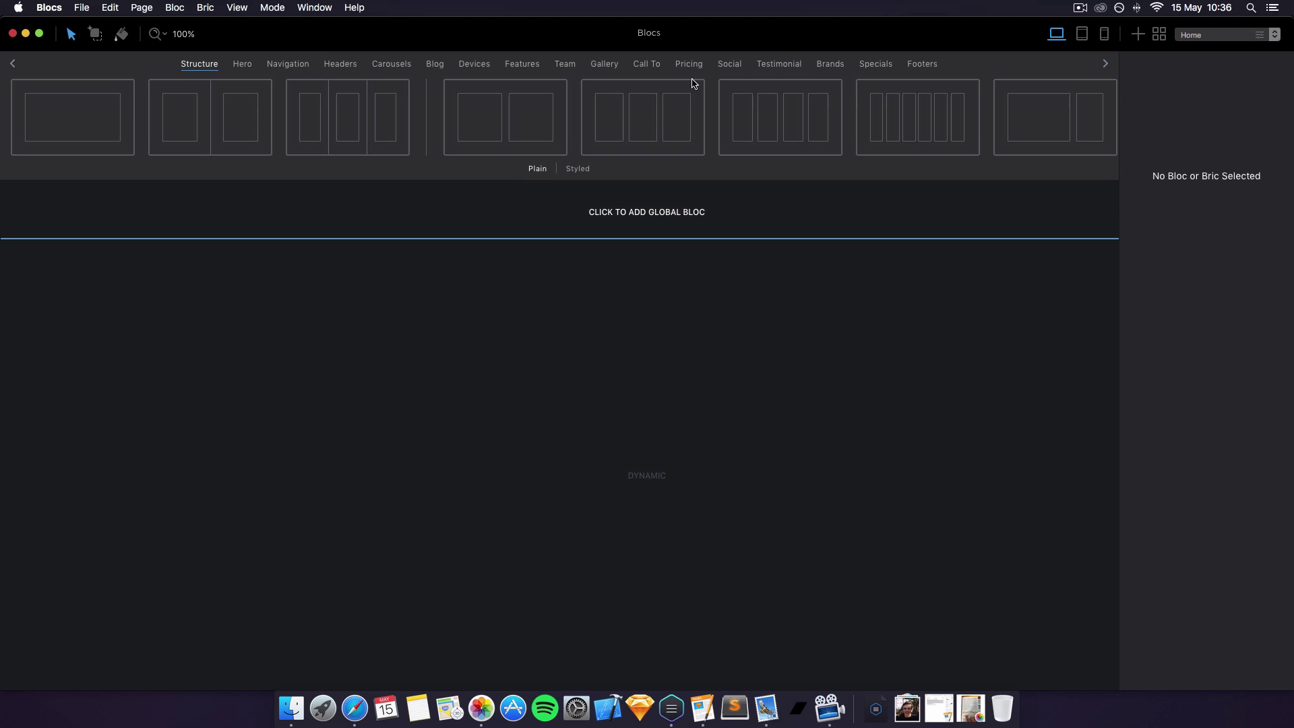
left_click(304, 64)
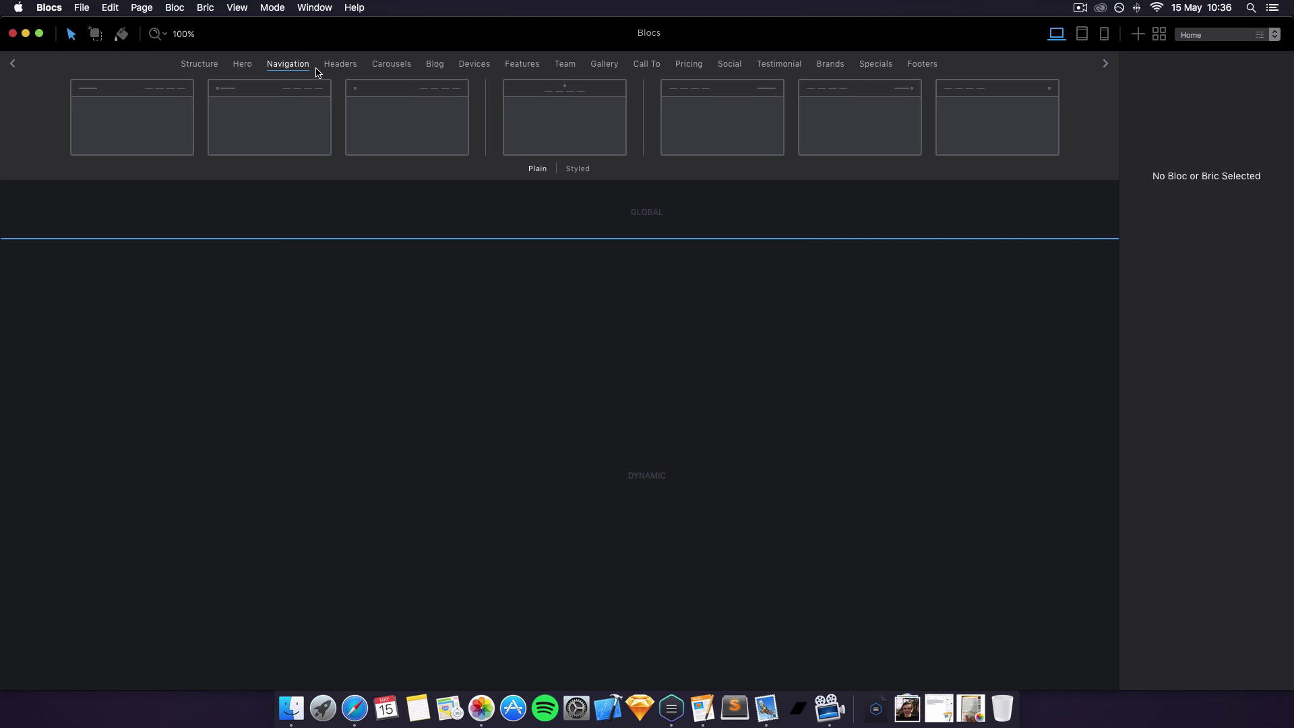
left_click(161, 116)
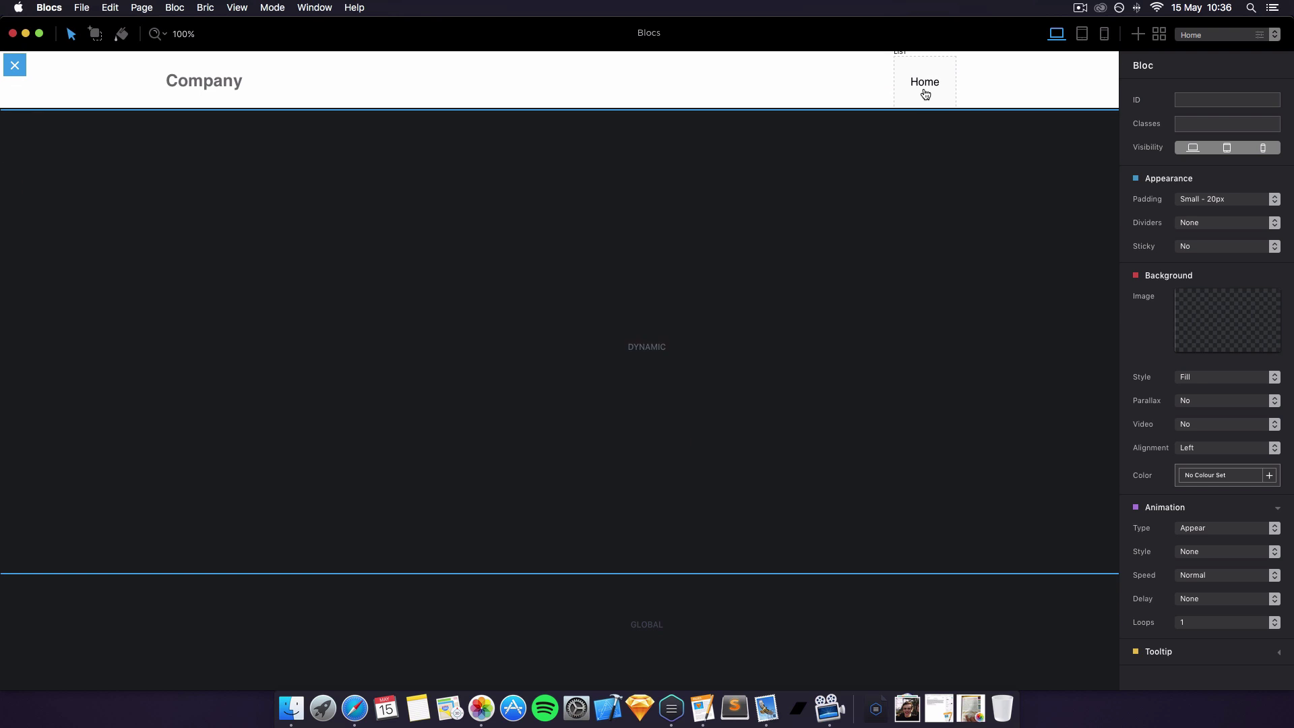
left_click(925, 93)
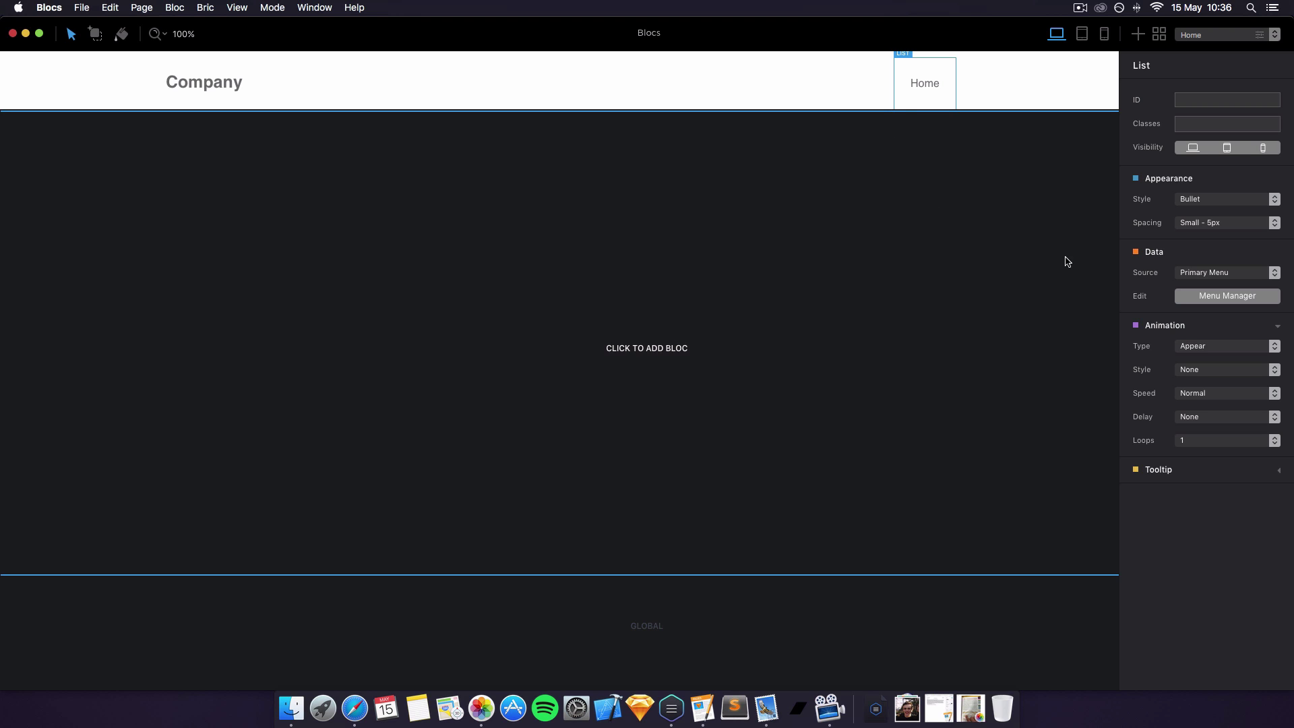
- Keep Primary Menu as the navbar's link source and bring up its Menu Manager
left_click(1232, 274)
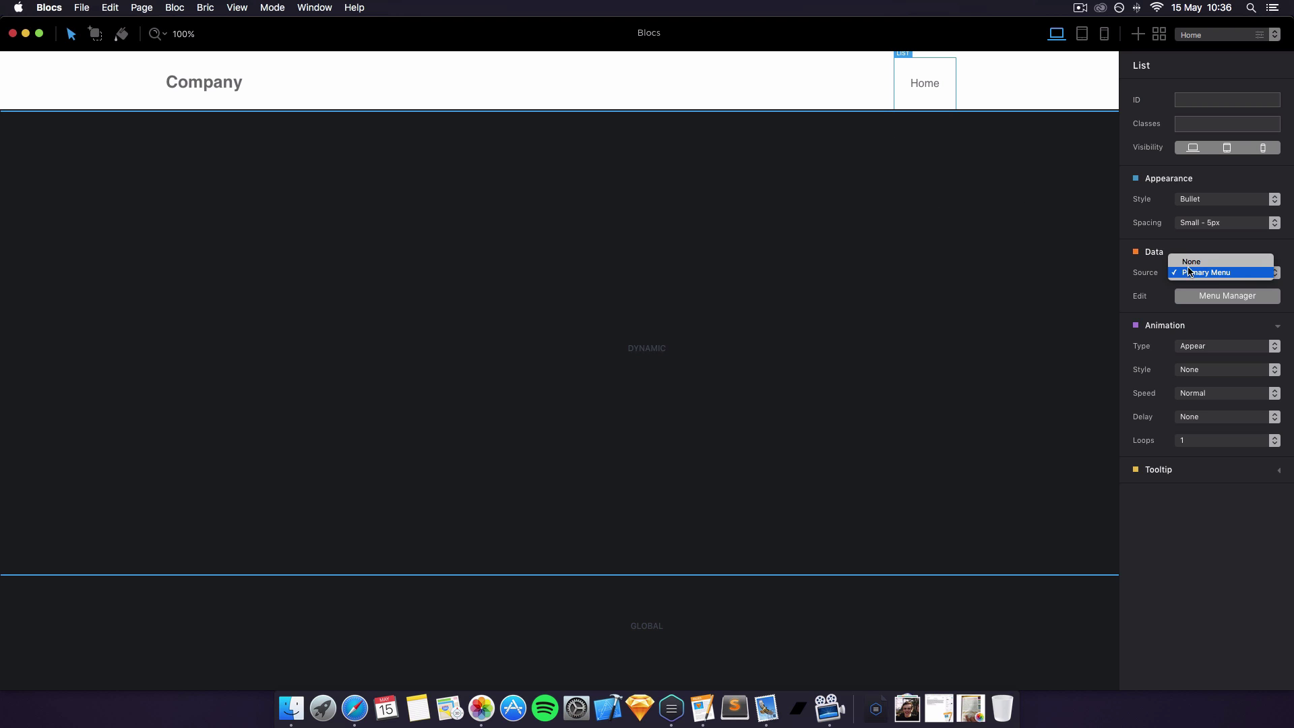
left_click(1197, 246)
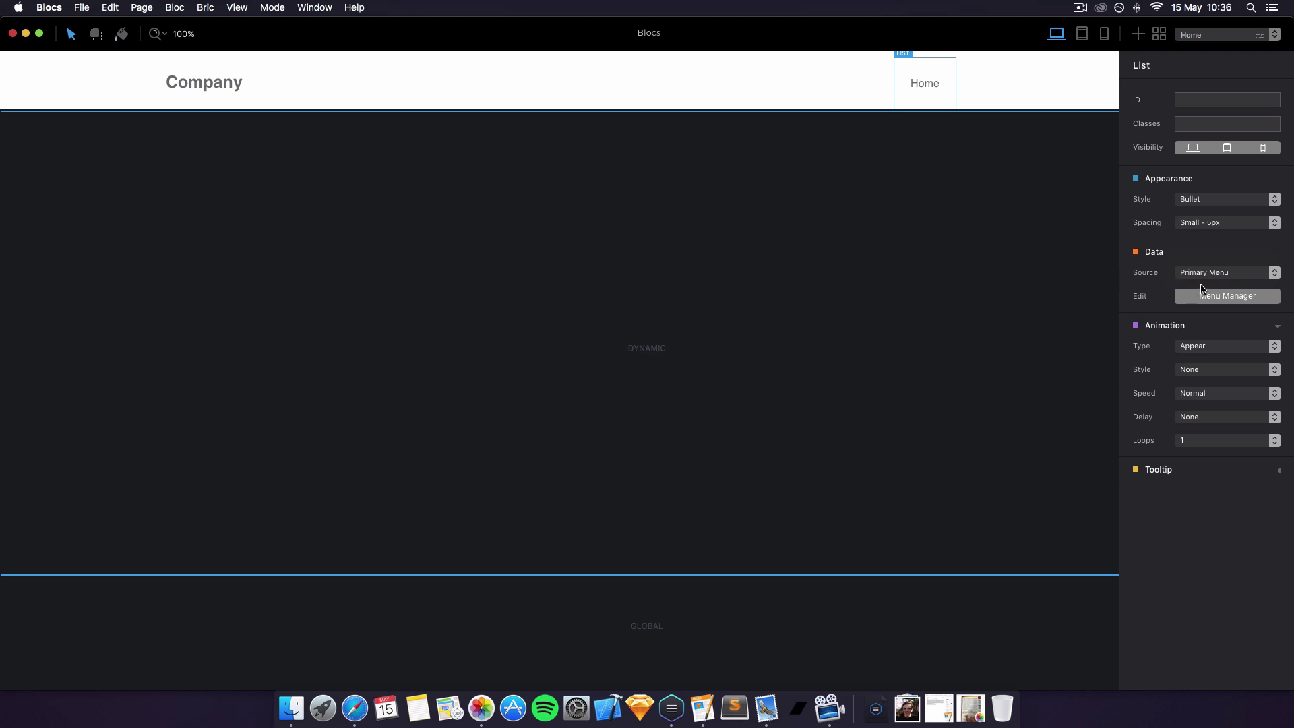
left_click(1252, 303)
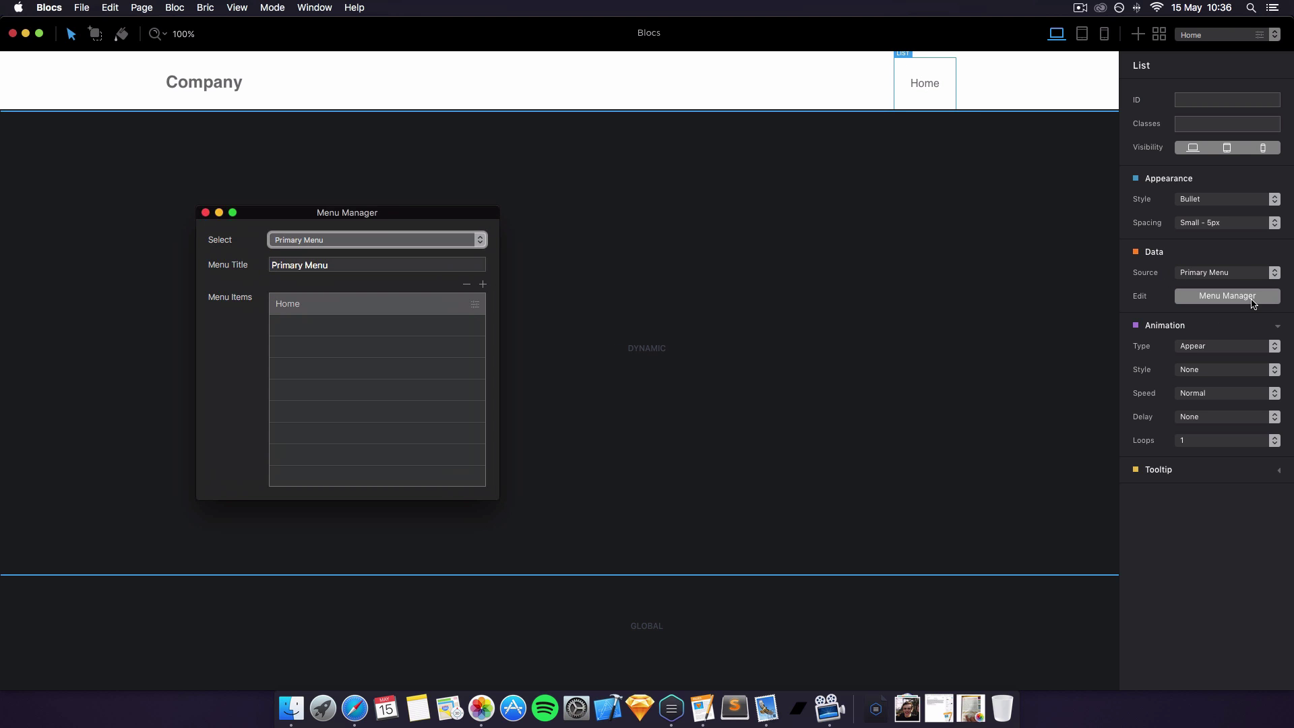
left_click_drag(237, 251, 180, 208)
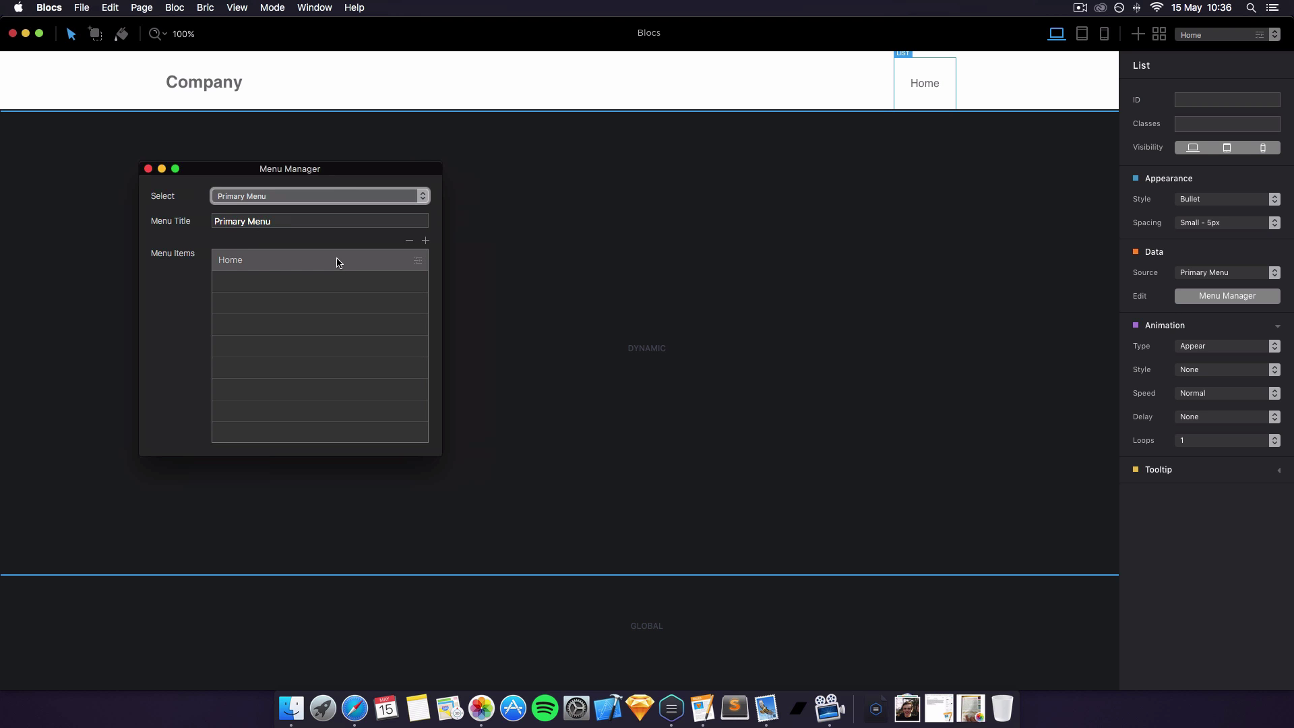
- Change the Home item's type to Open Menu, leaving the menu as None, and save
left_click(418, 262)
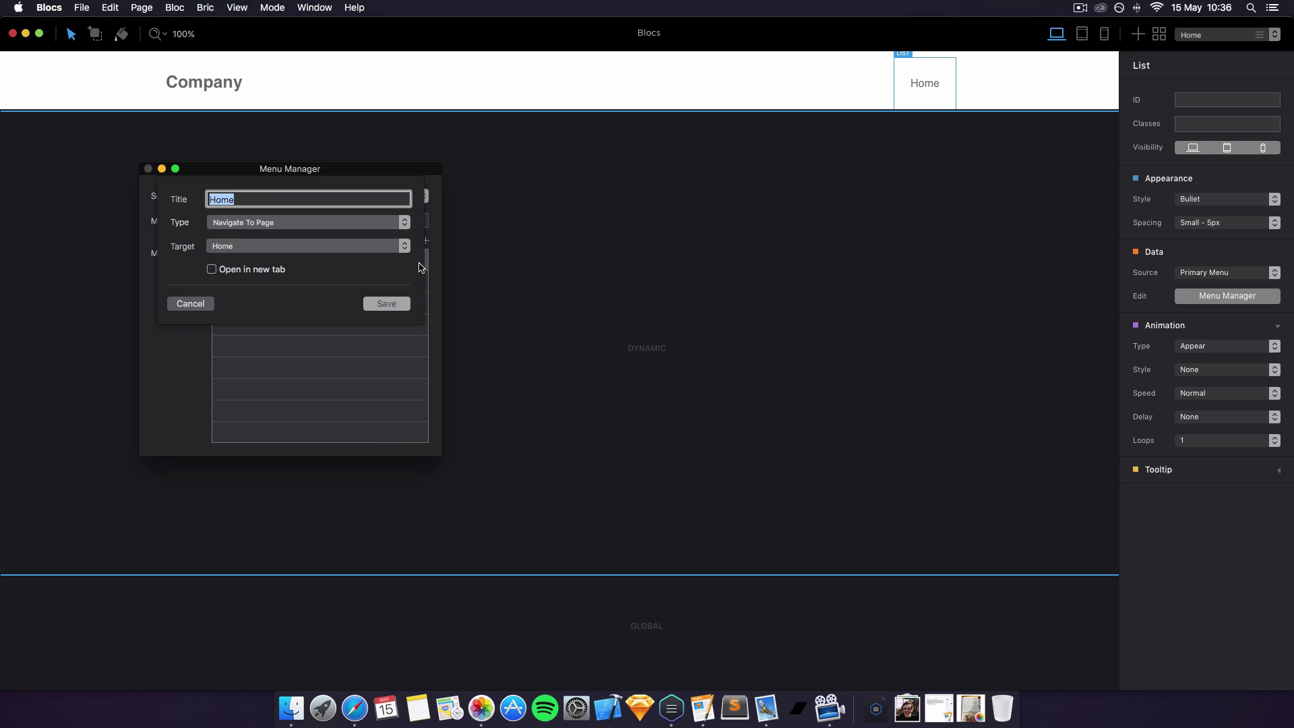
left_click(196, 304)
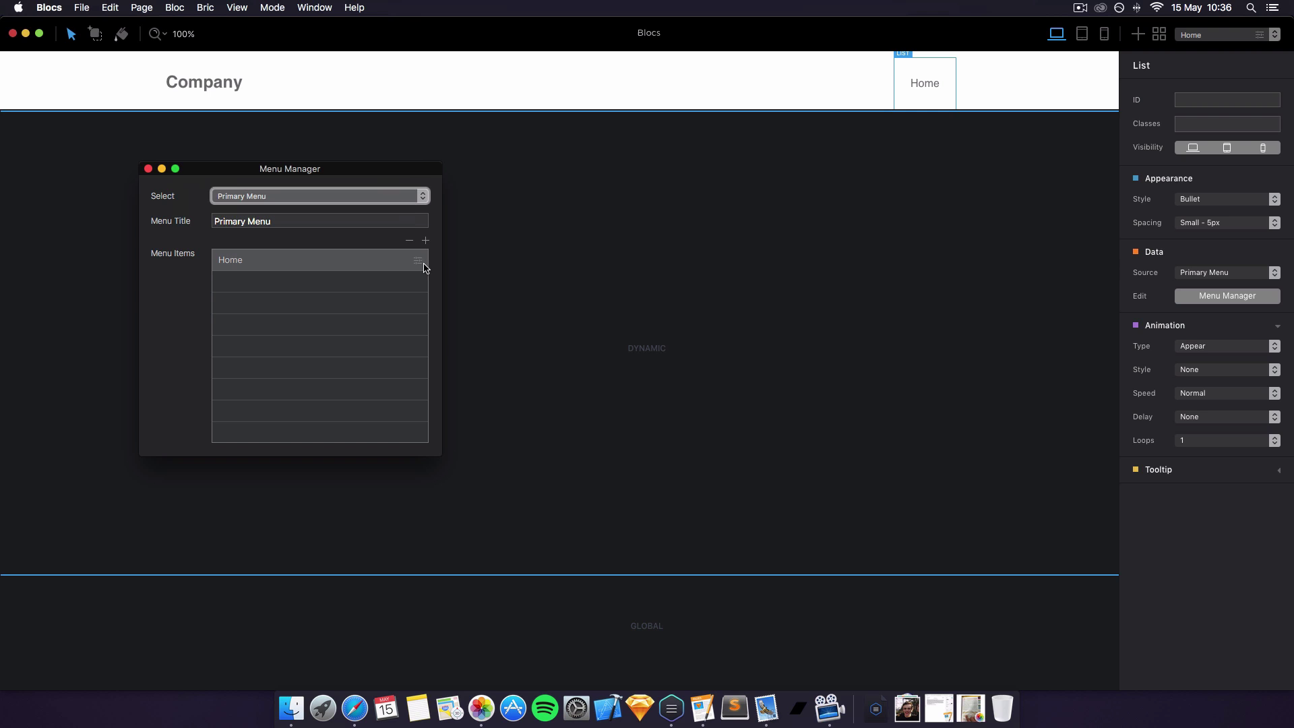
left_click(419, 263)
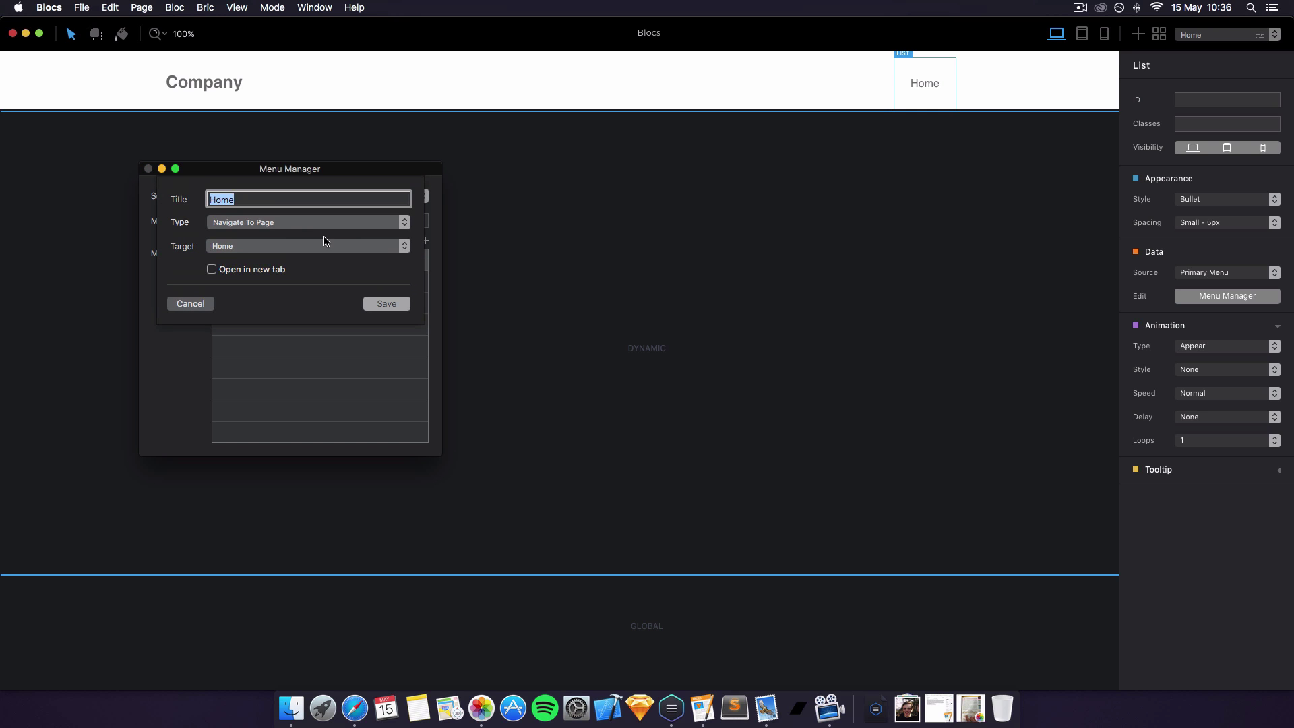
left_click(303, 233)
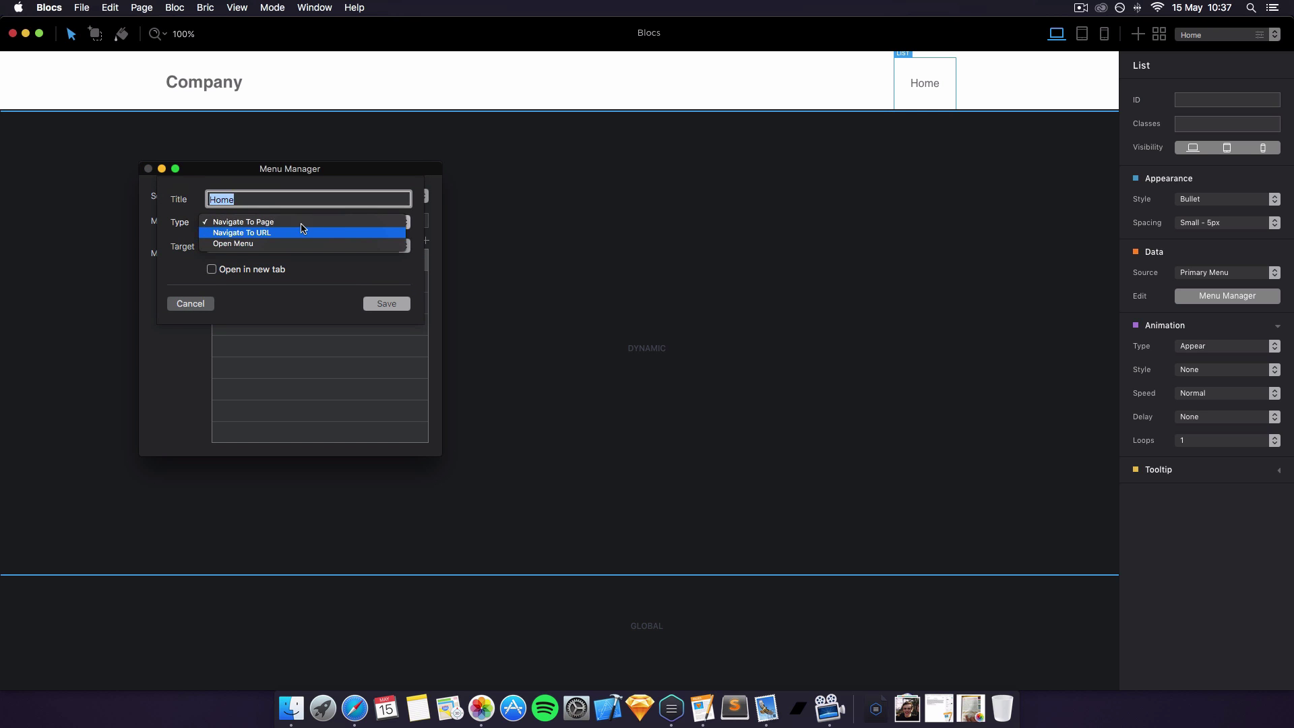
left_click(181, 206)
left_click(267, 200)
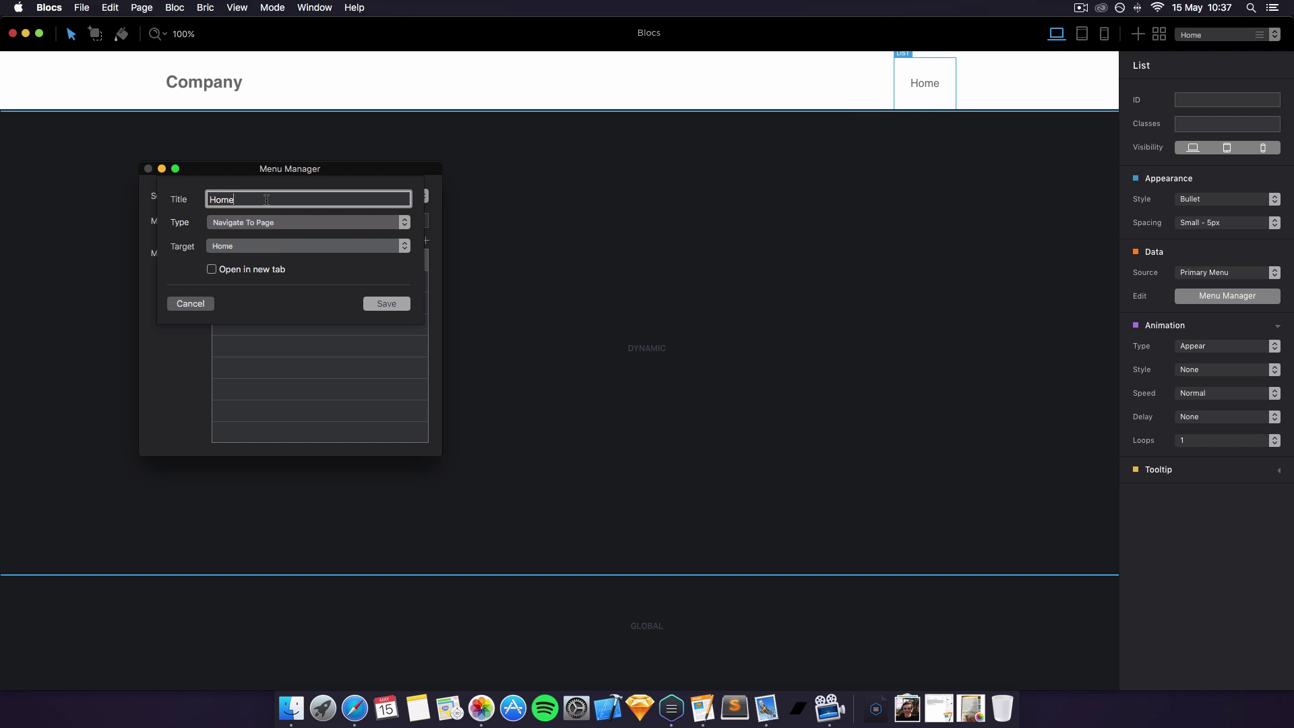
left_click(294, 223)
left_click(283, 244)
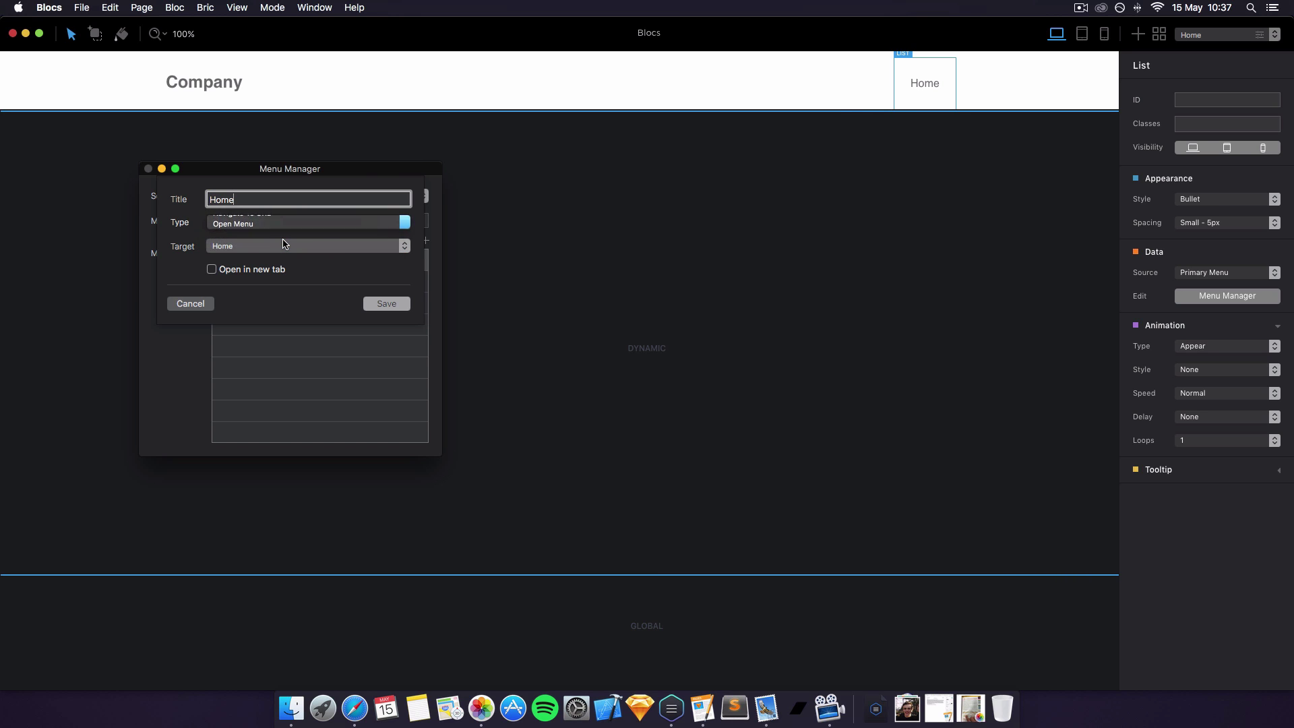
left_click(283, 244)
left_click(302, 282)
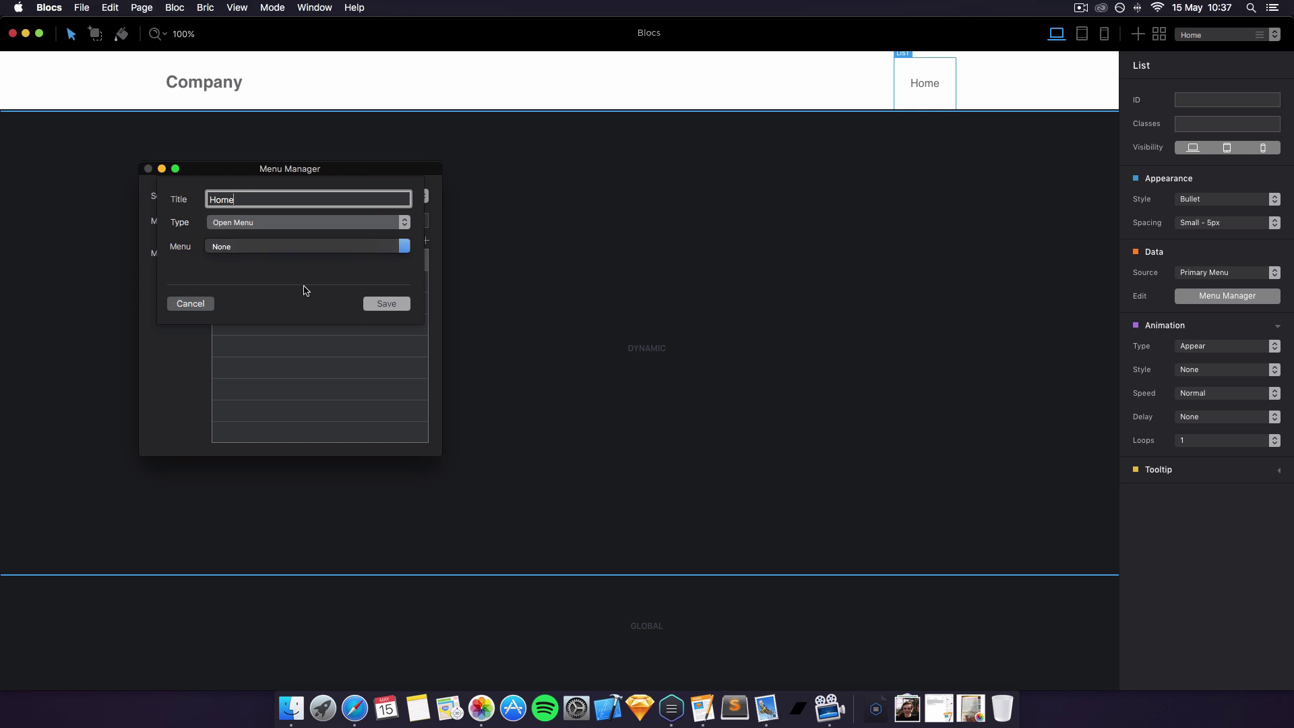
left_click(393, 304)
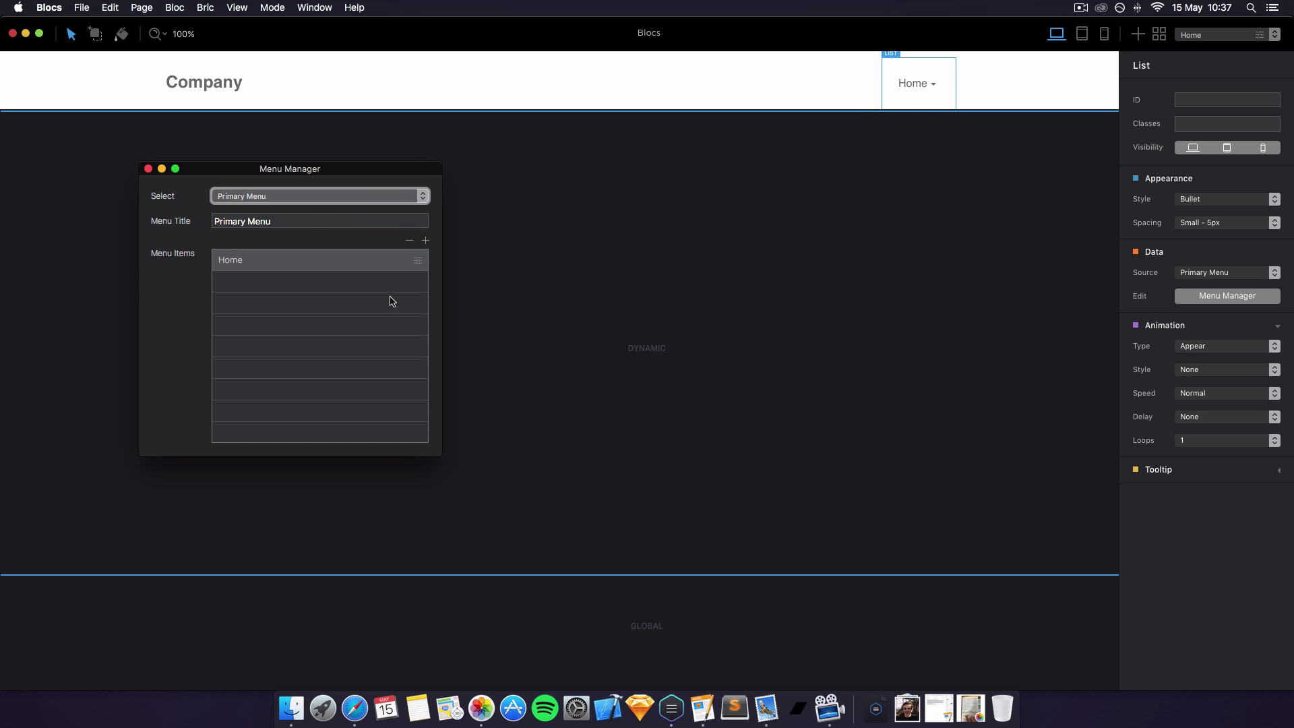
- Create a new menu and name it Dropdown
left_click(310, 204)
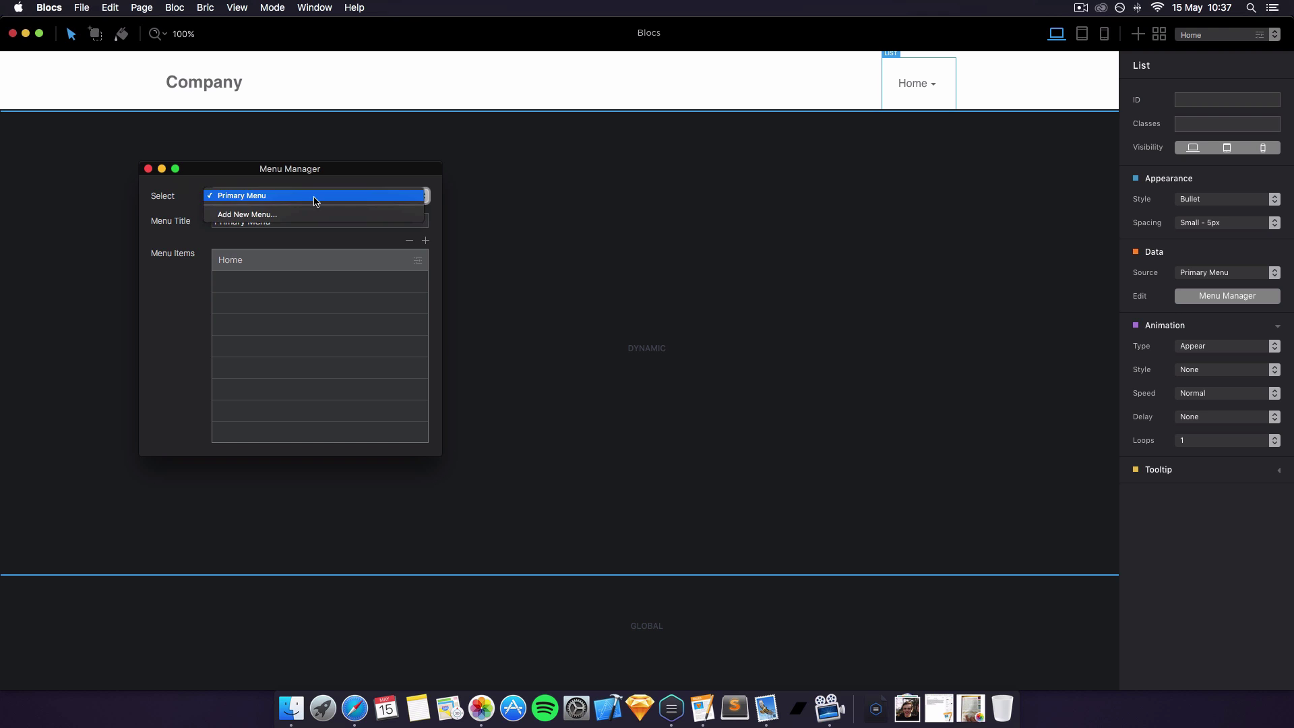
left_click(150, 225)
left_click(271, 197)
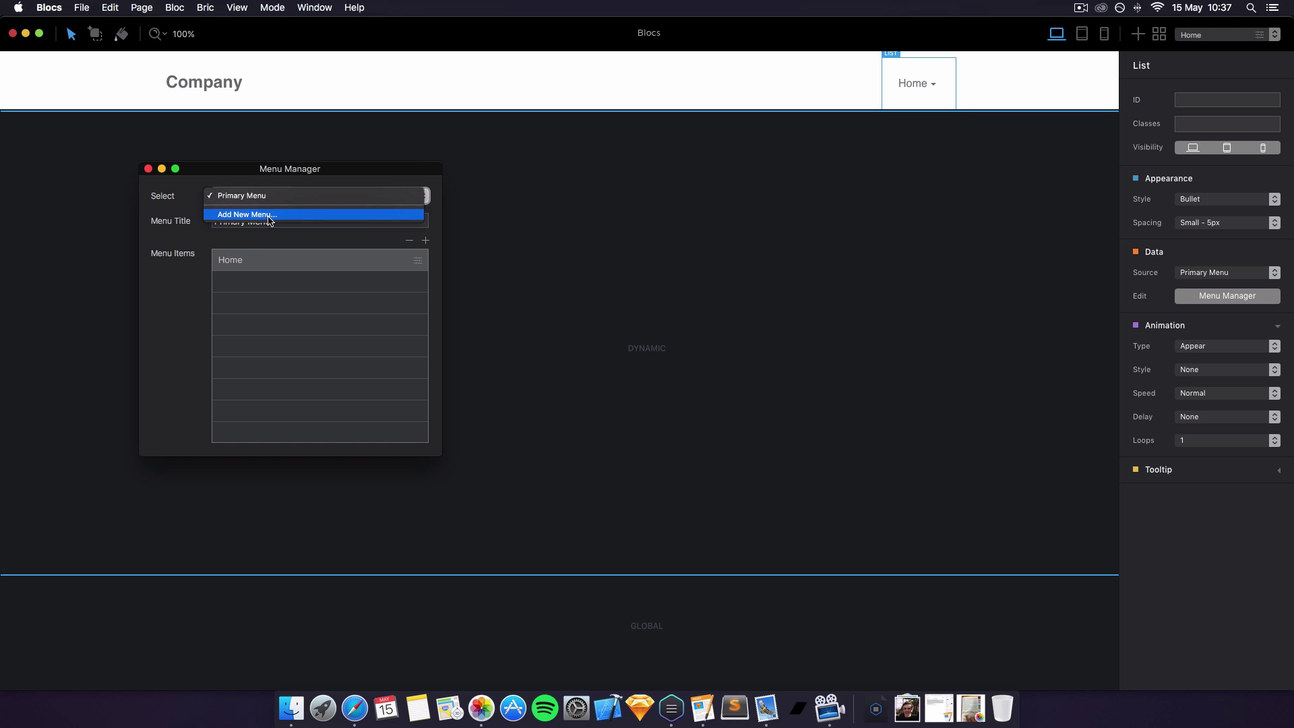
left_click(280, 213)
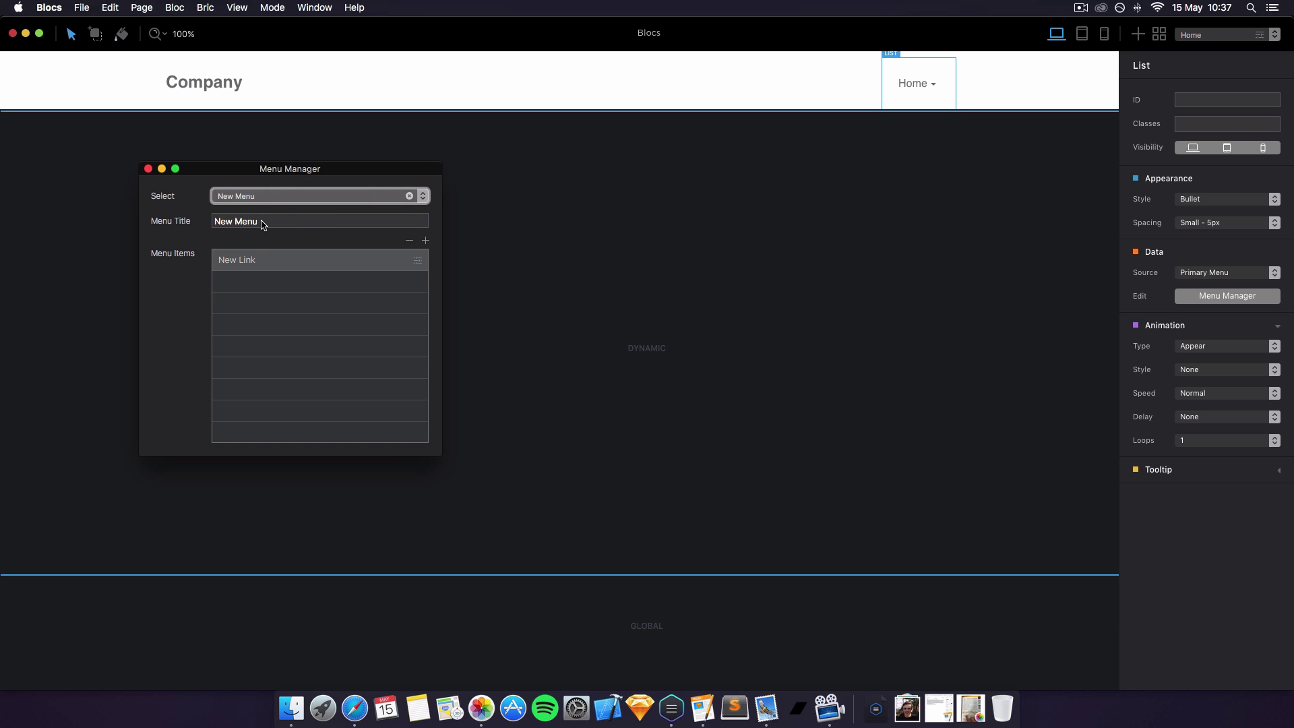
key("Tab")
key("BackSpace")
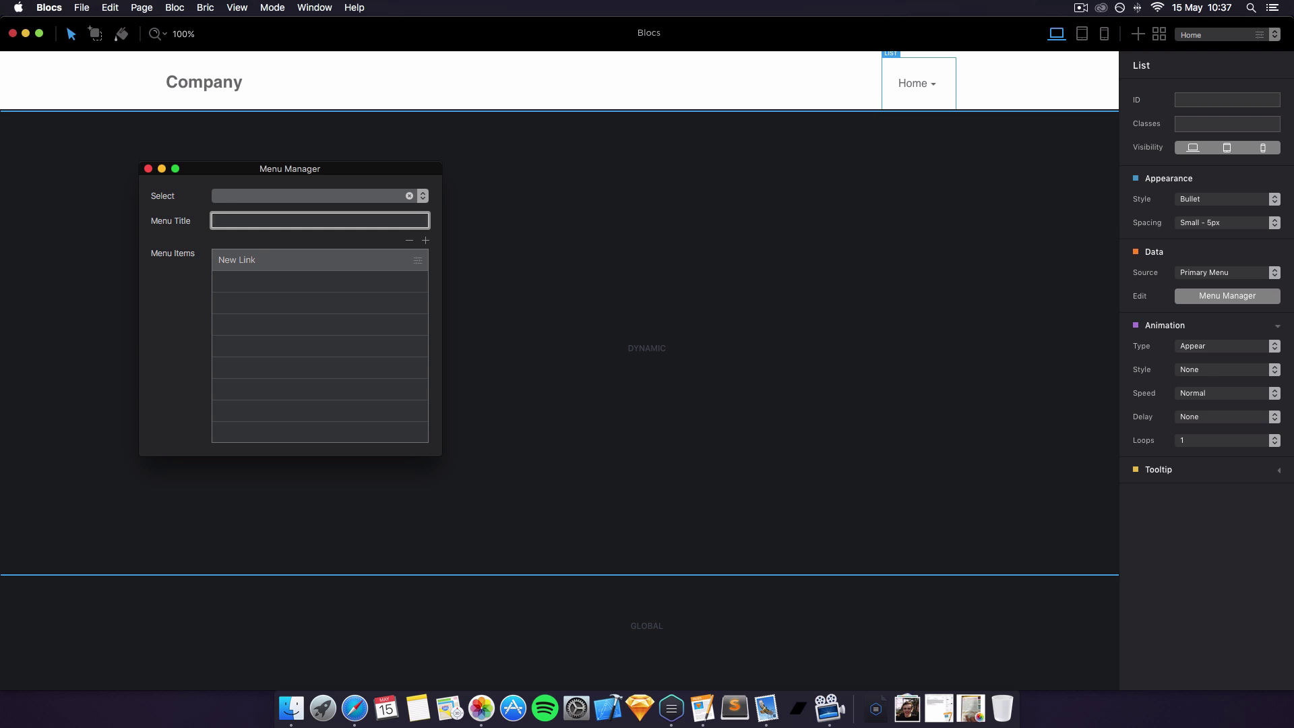
type("Dropdown")
left_click(257, 264)
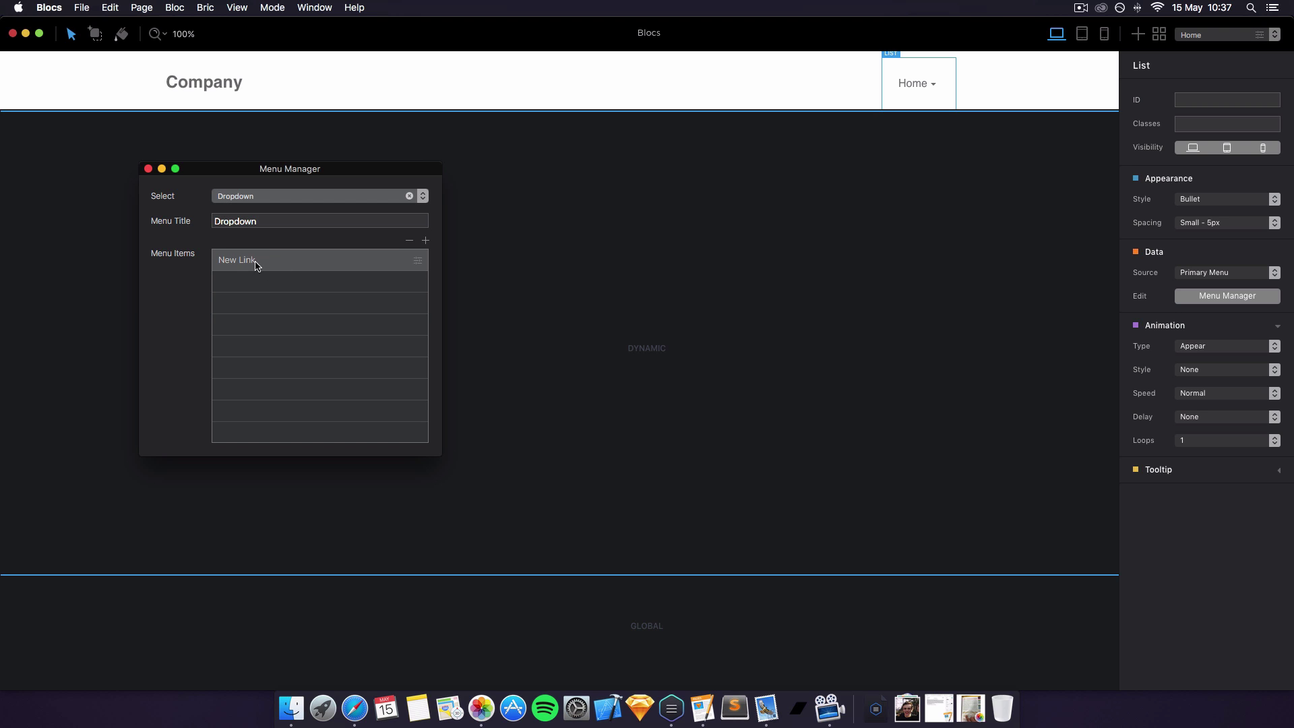
- Rename the Dropdown menu's New Link item to Link 1, targeting the Home page, and save
left_click(416, 265)
key("BackSpace")
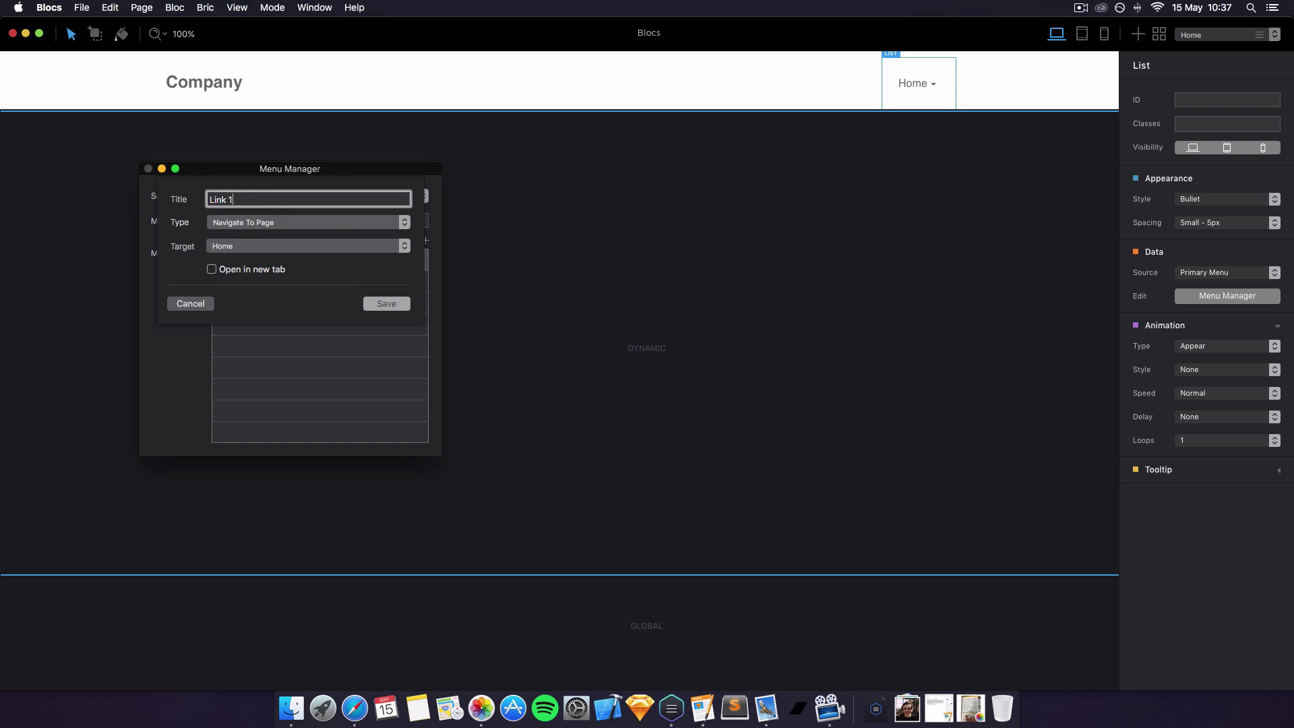
left_click(372, 304)
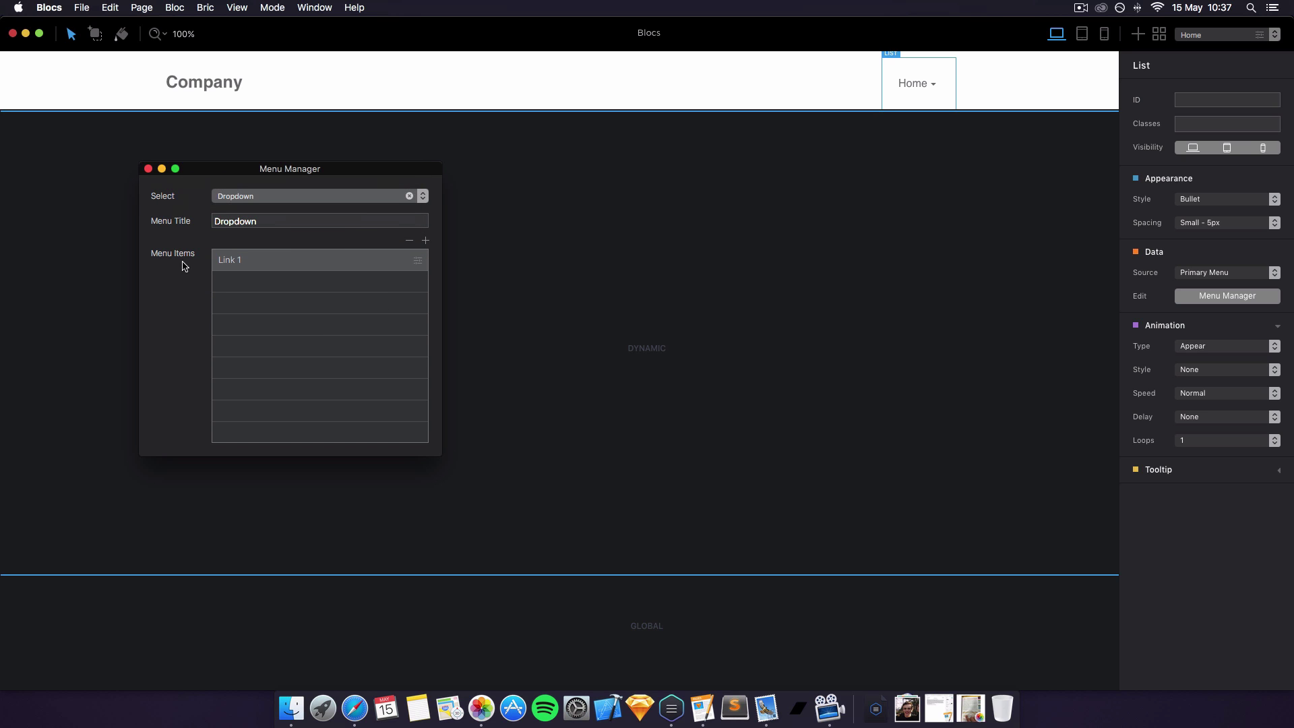
- In Primary Menu, set the Home item's menu to Dropdown, save, and close Menu Manager
left_click(422, 196)
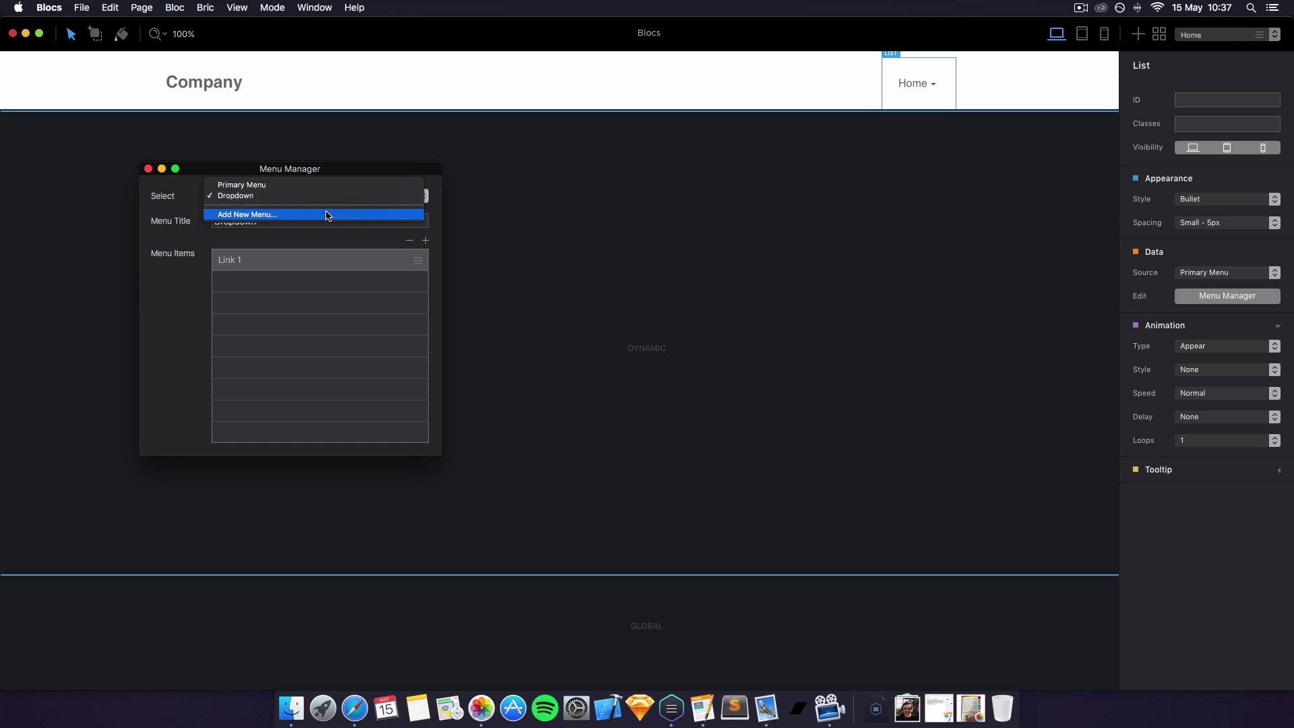
left_click(241, 181)
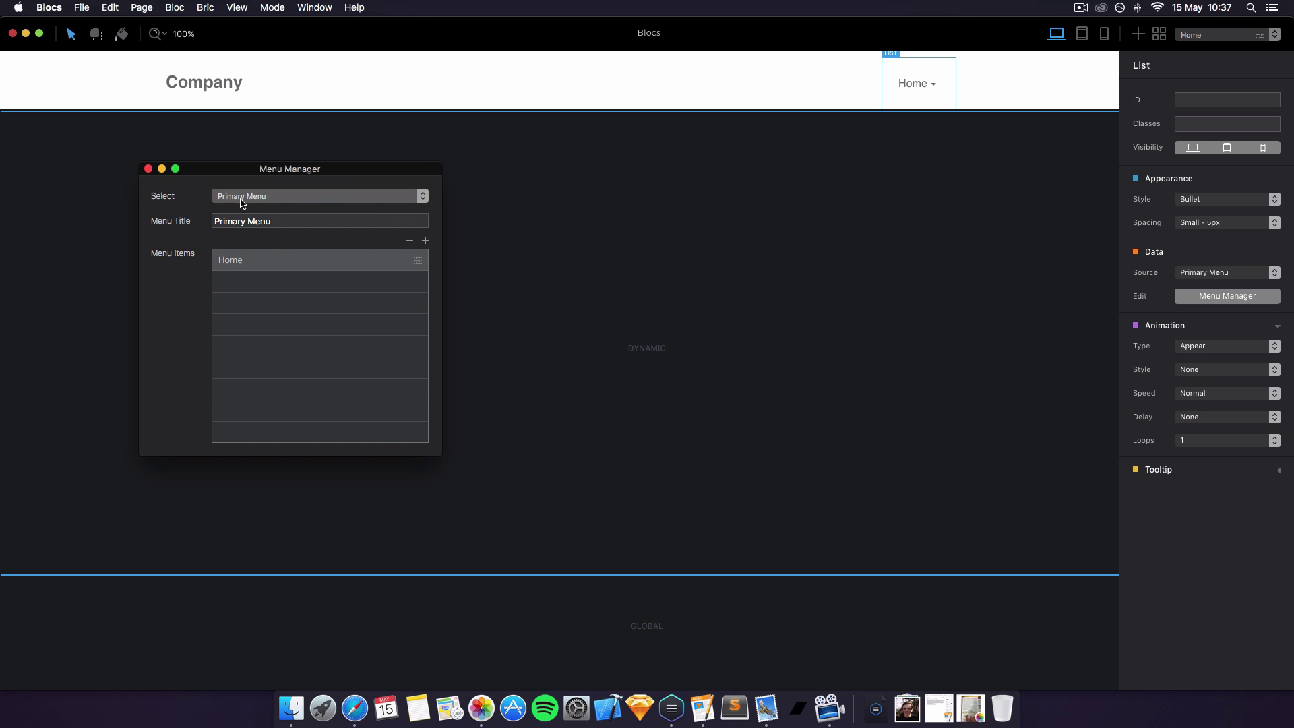
left_click(418, 260)
left_click(283, 245)
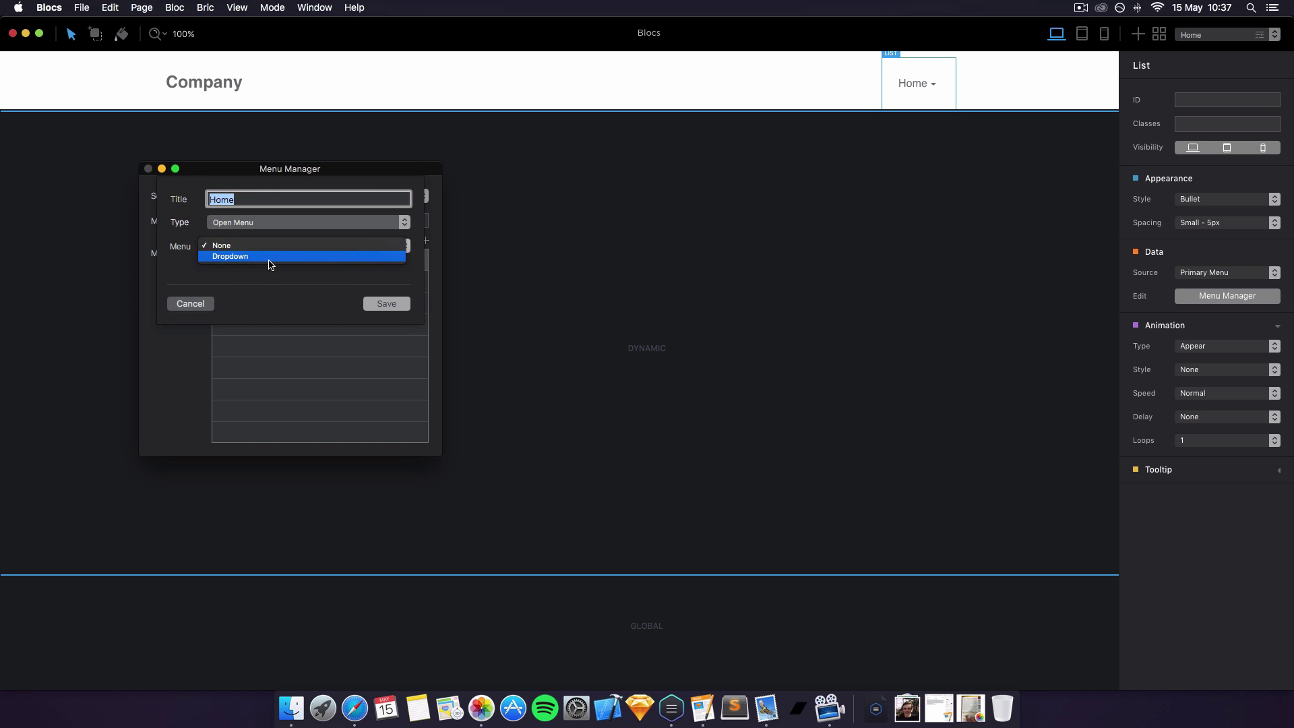
left_click(269, 257)
left_click(367, 303)
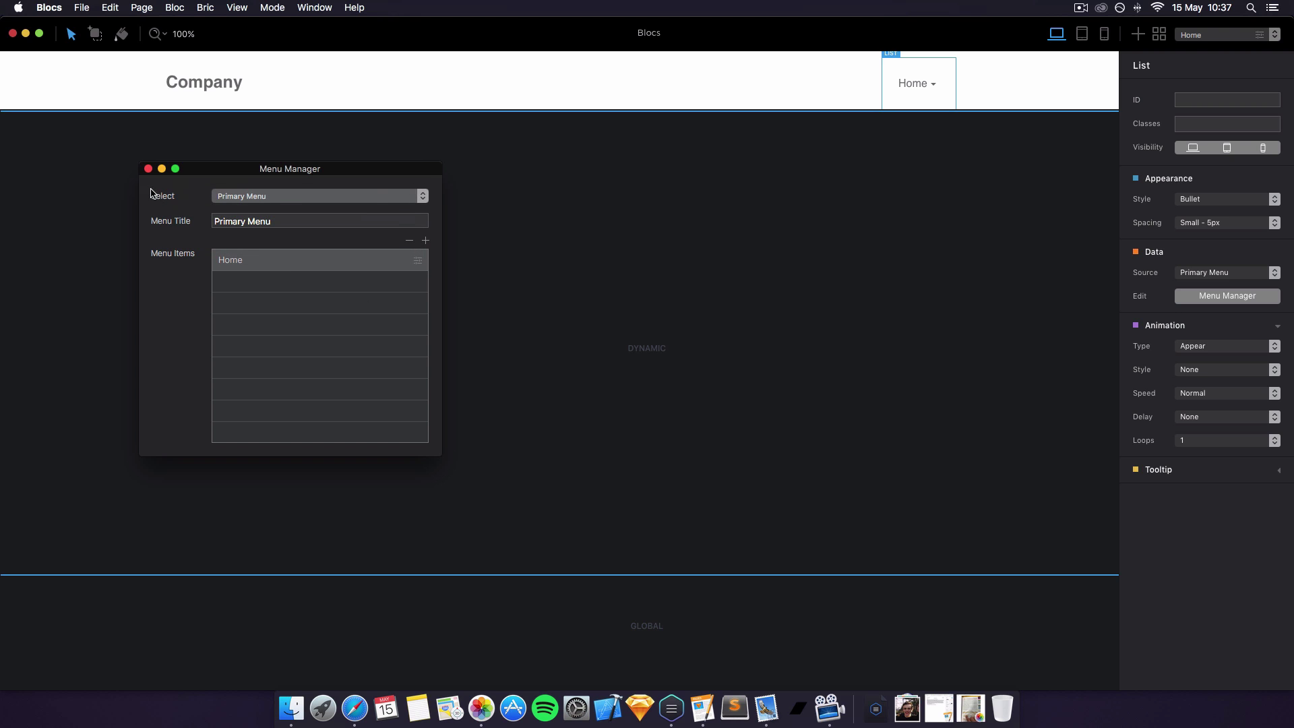
left_click(149, 168)
- Preview in Safari to test Home's Link 1, then return and reselect the Home navigation list
key("super+p")
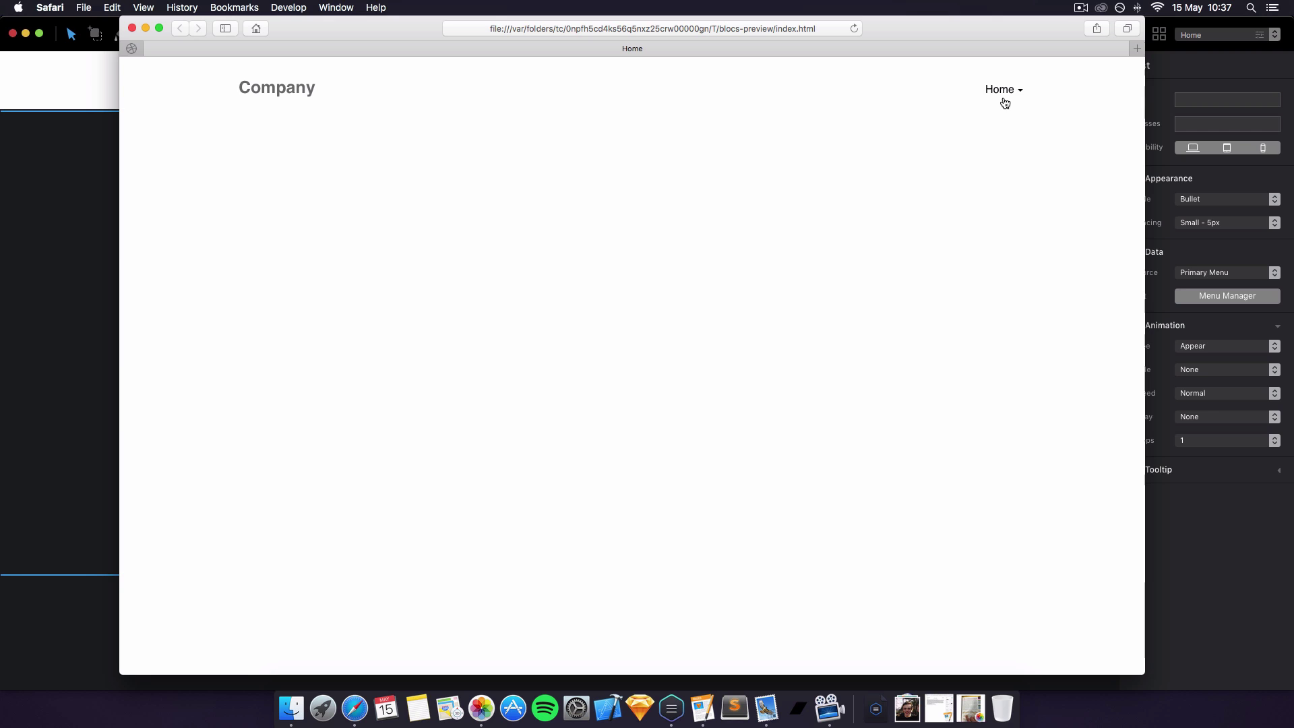
left_click(1011, 94)
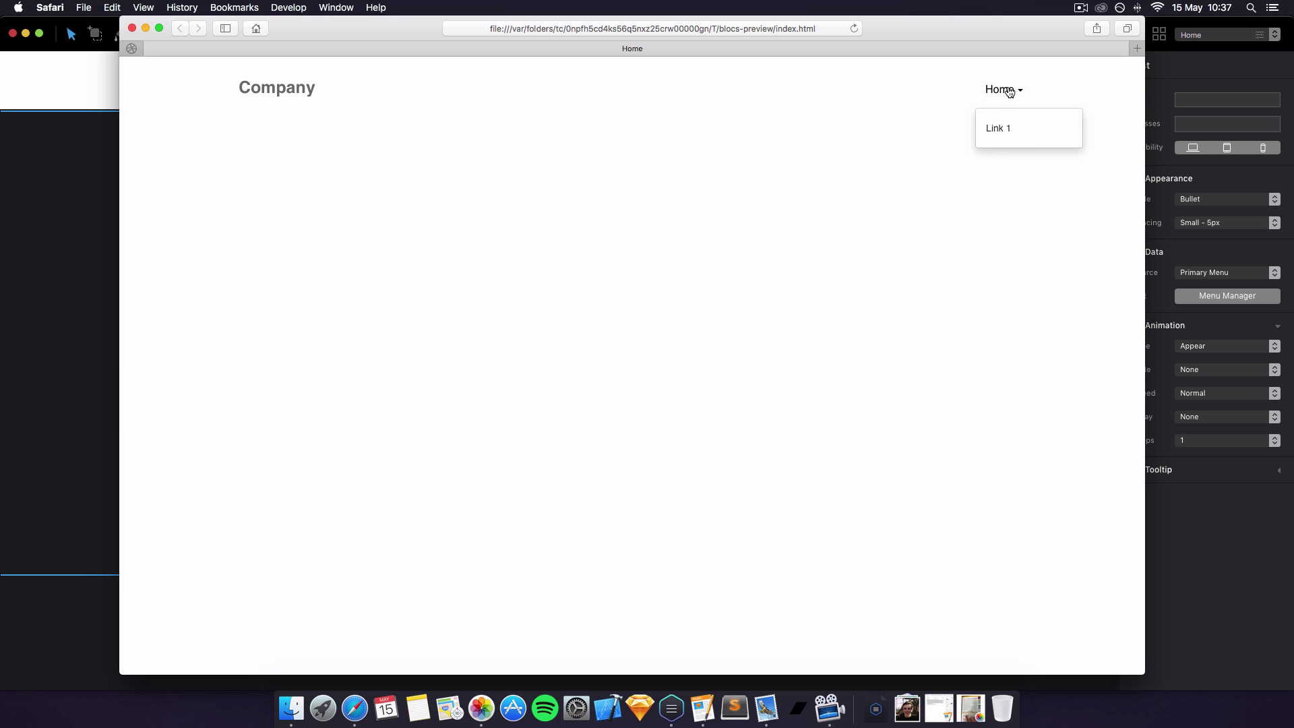
left_click(992, 130)
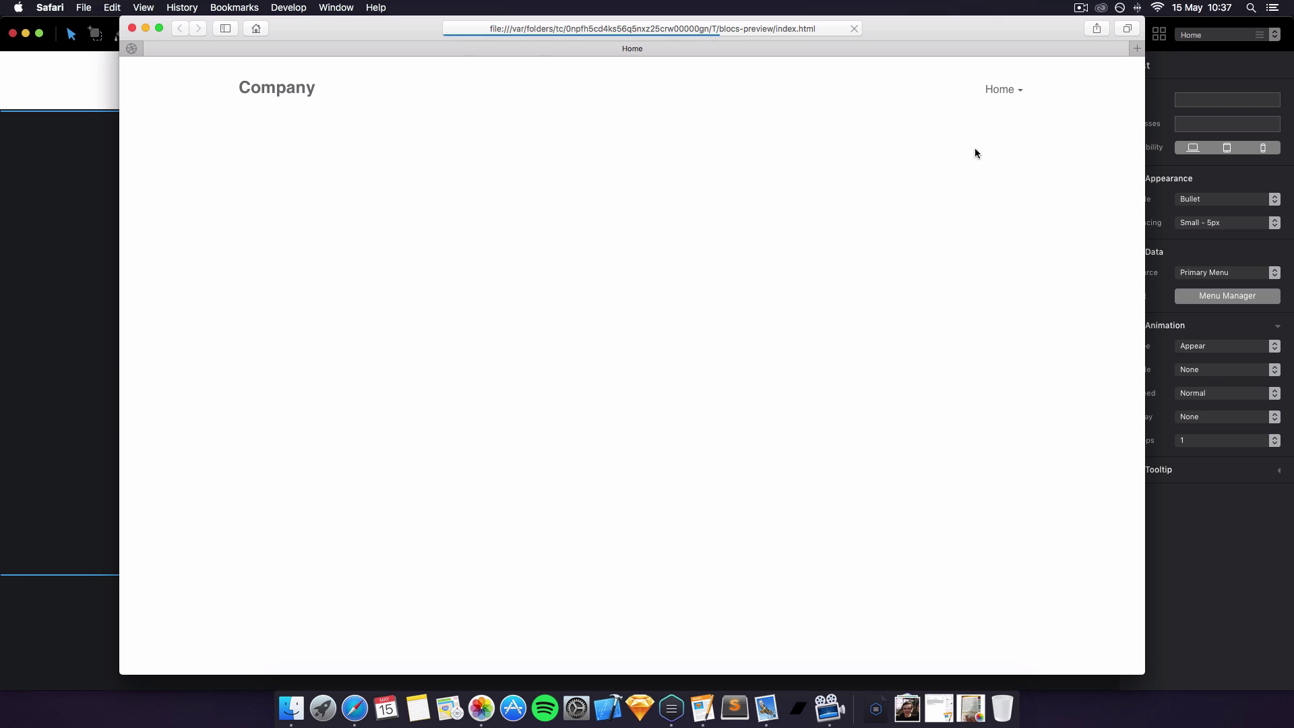
left_click(133, 29)
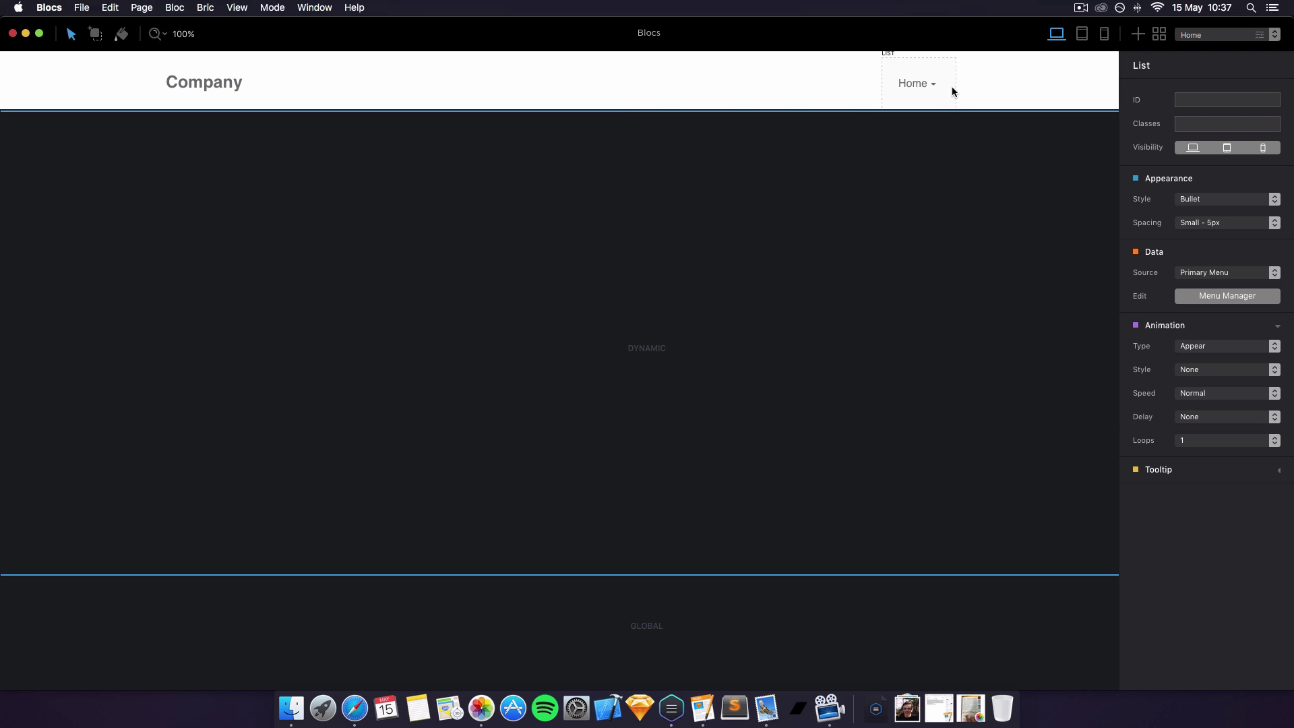
left_click(912, 86)
left_click(1042, 96)
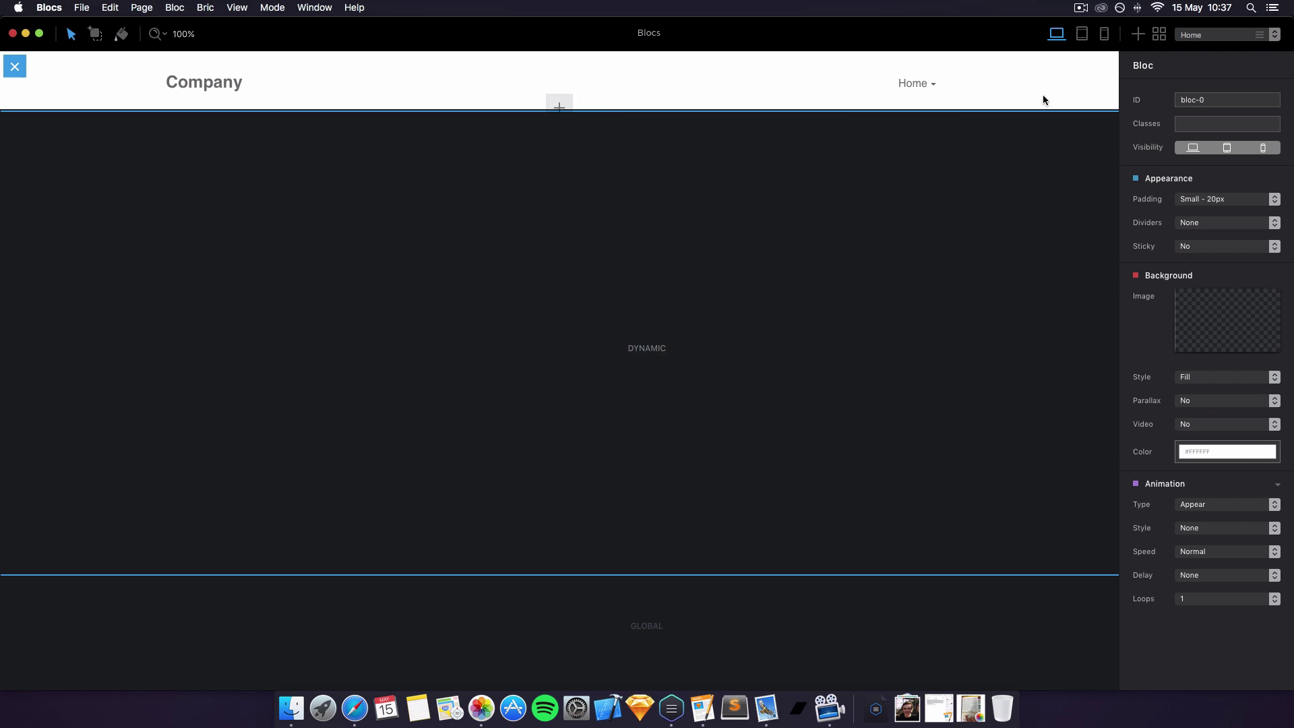
left_click(932, 83)
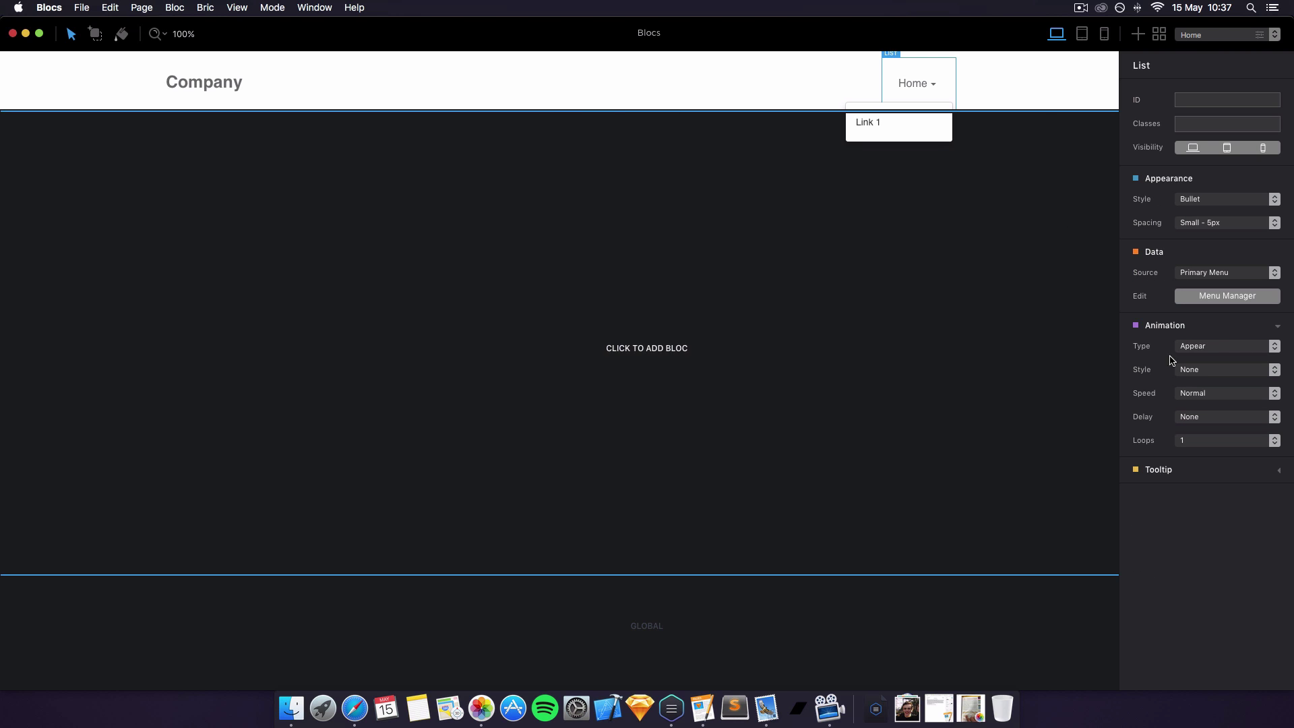
- Add four New Link items to the Dropdown menu and two to the Primary Menu
left_click(1242, 302)
left_click(312, 200)
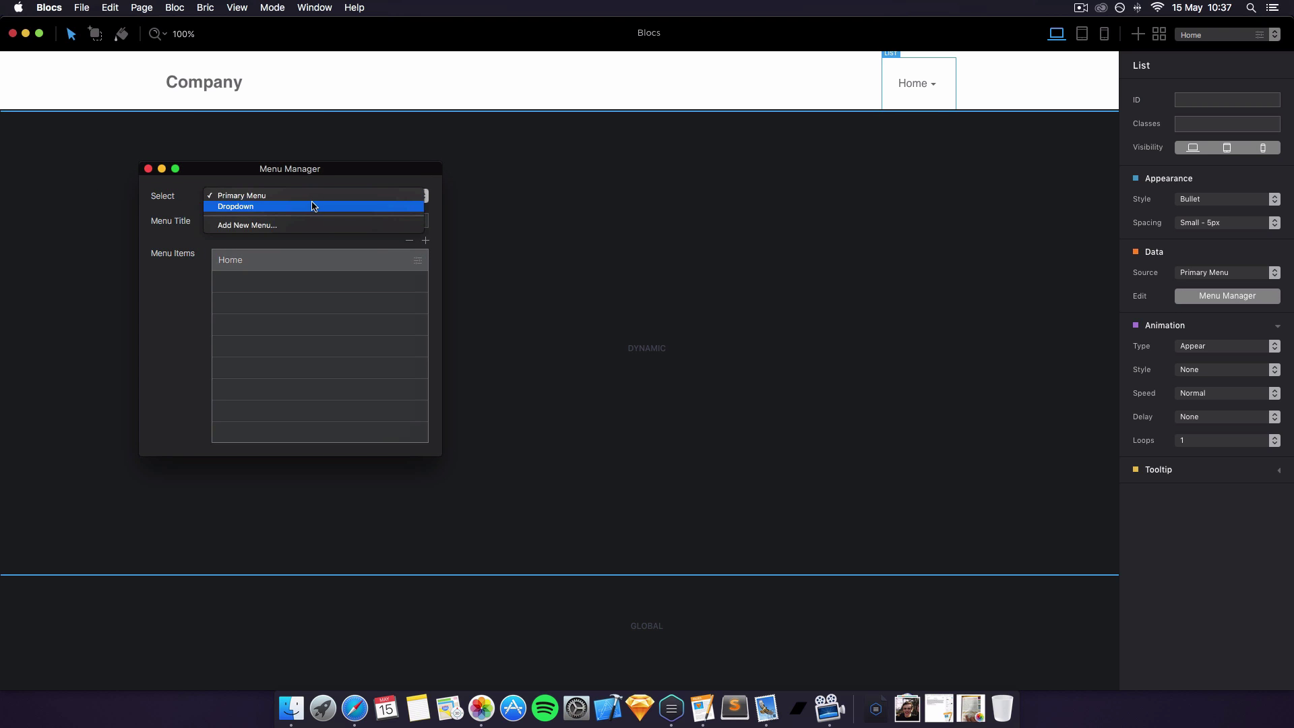
left_click(293, 207)
left_click(425, 242)
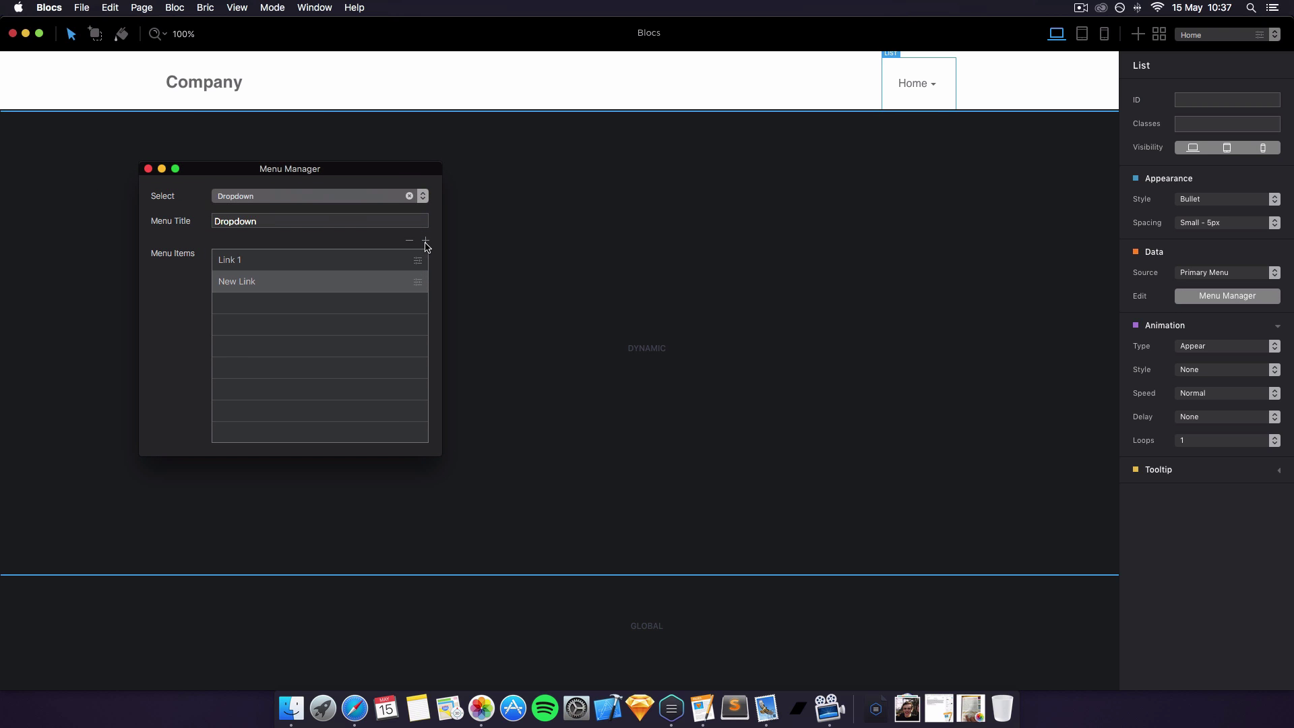
left_click(425, 242)
left_click(426, 242)
left_click(425, 242)
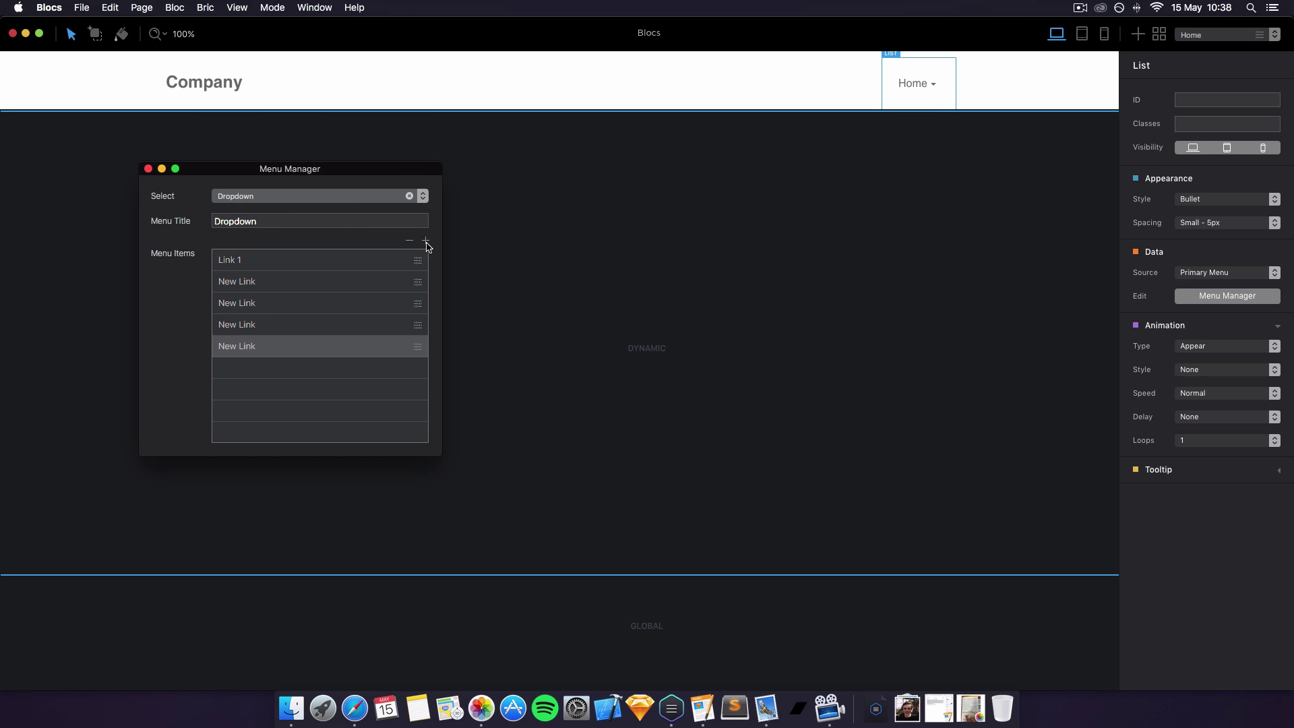
left_click(345, 200)
left_click(330, 190)
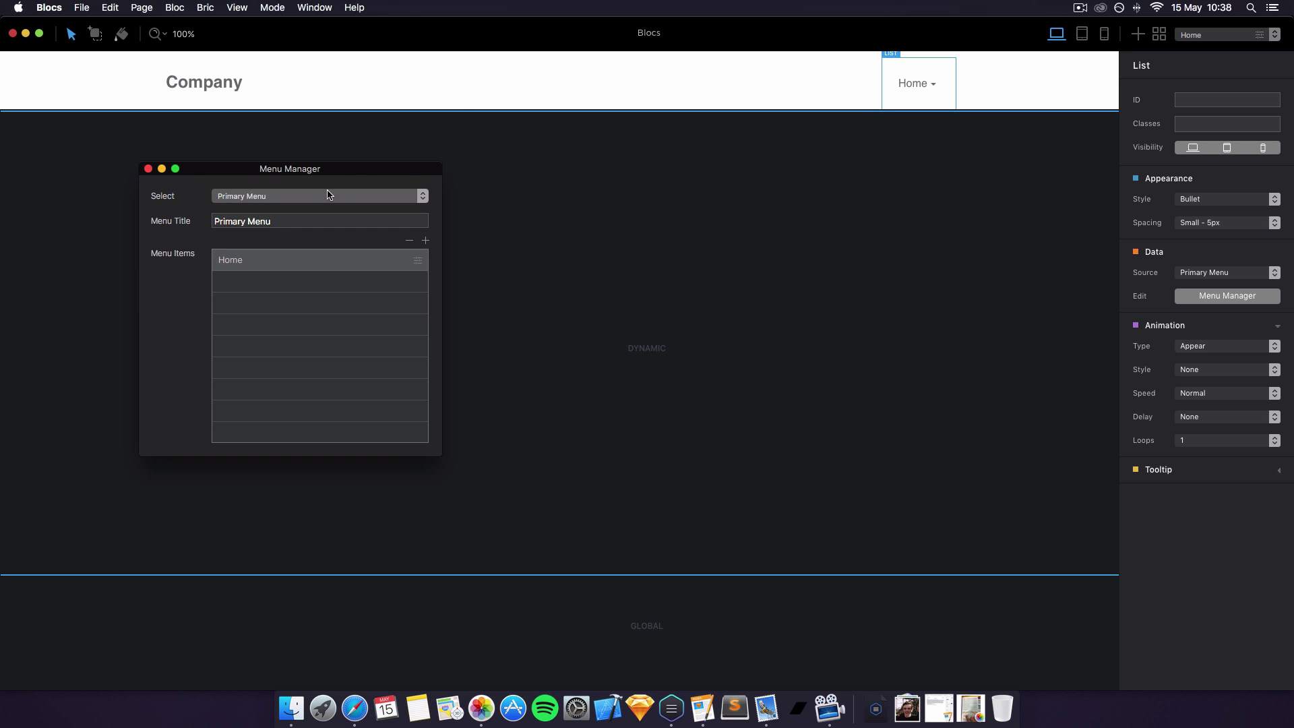
left_click(426, 242)
left_click(425, 241)
- Close Menu Manager and check the expanded Home dropdown in a Safari preview
left_click(379, 199)
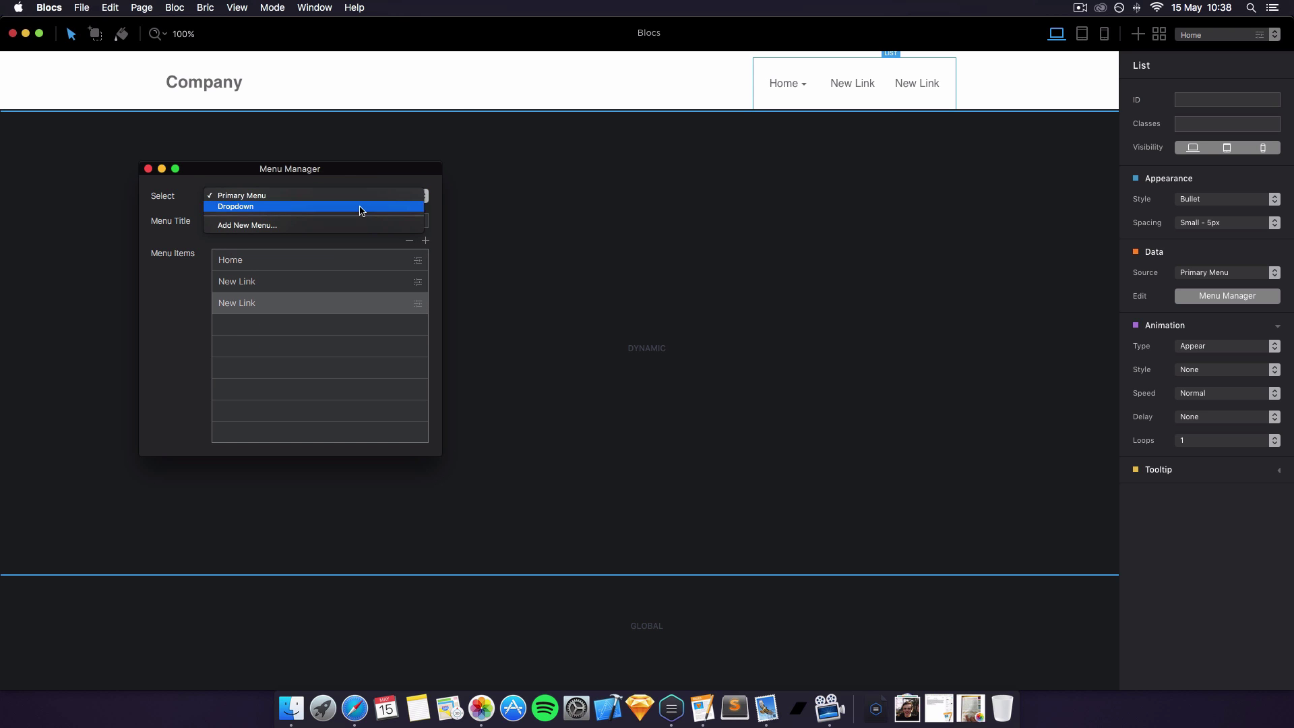
left_click(362, 207)
left_click(148, 169)
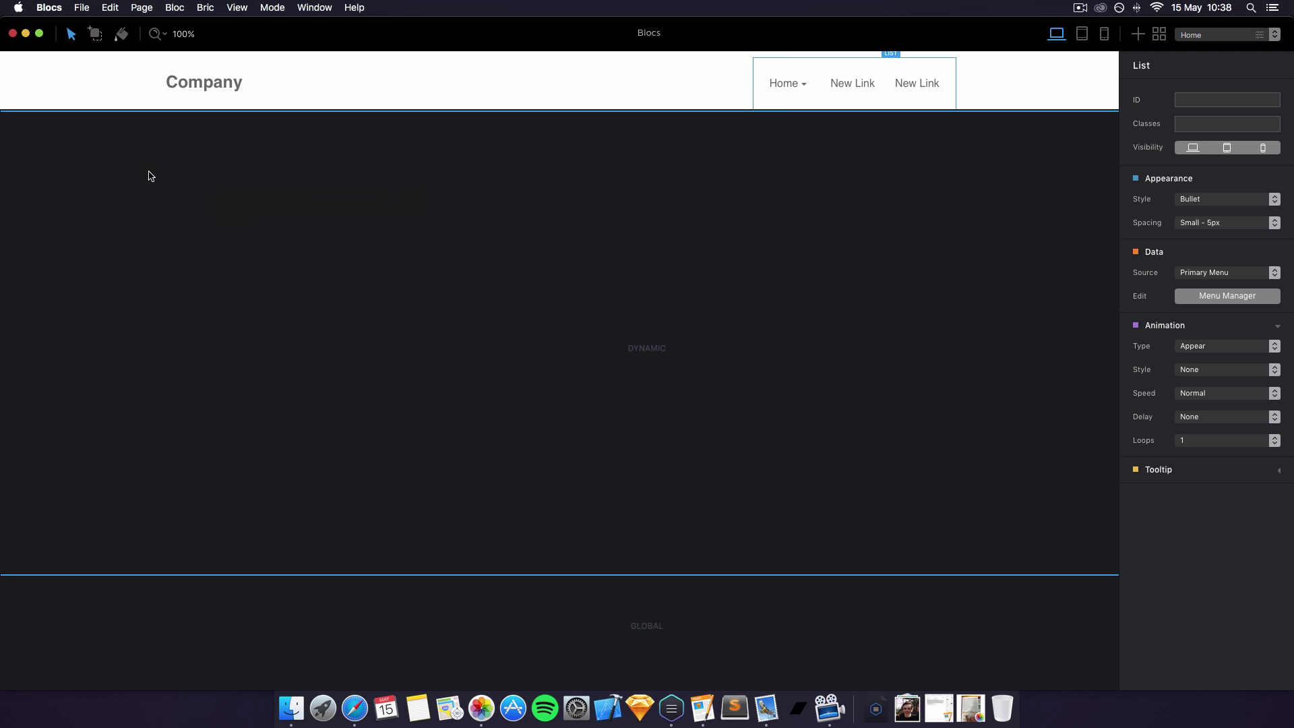
key("super+p")
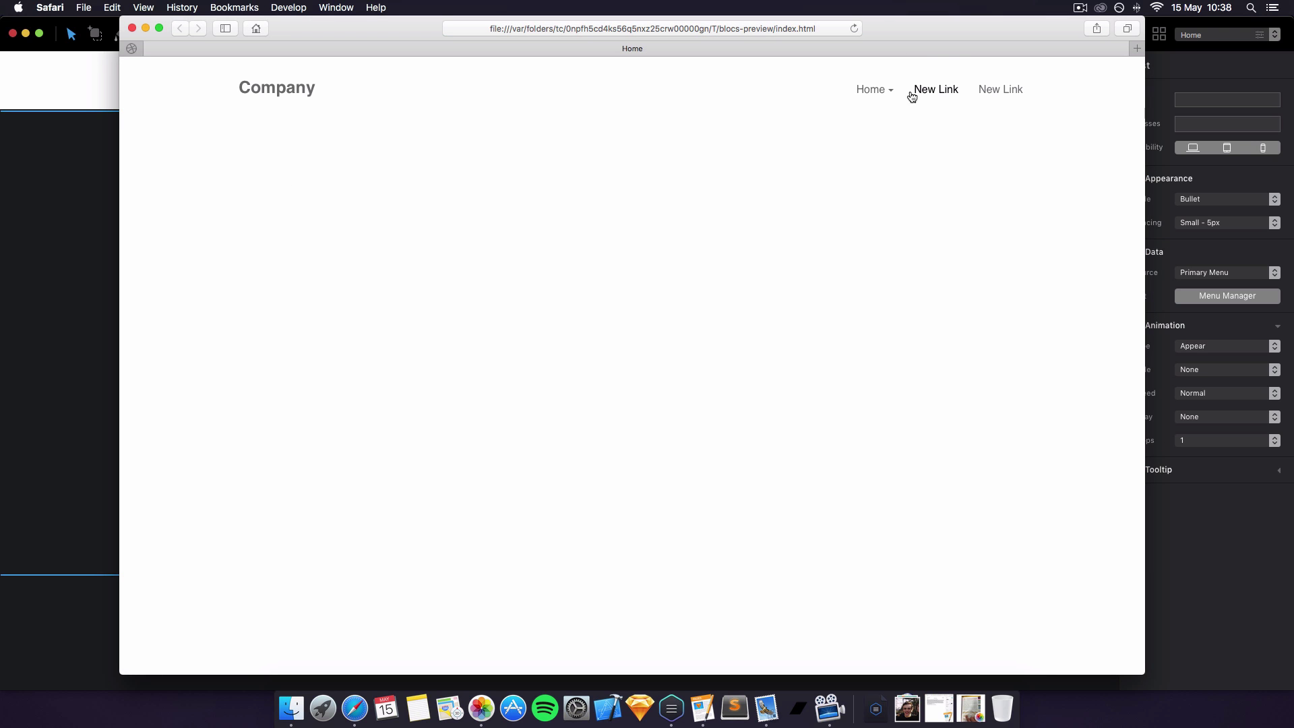
left_click(871, 89)
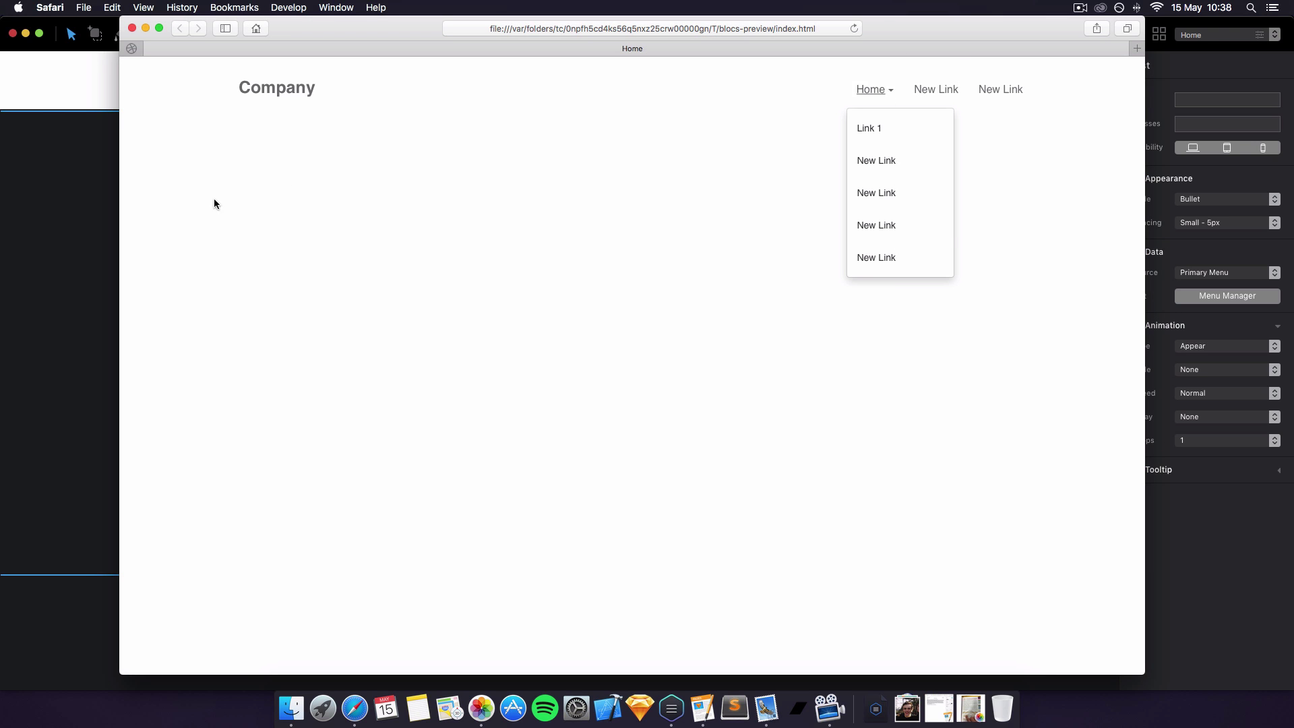
left_click(132, 27)
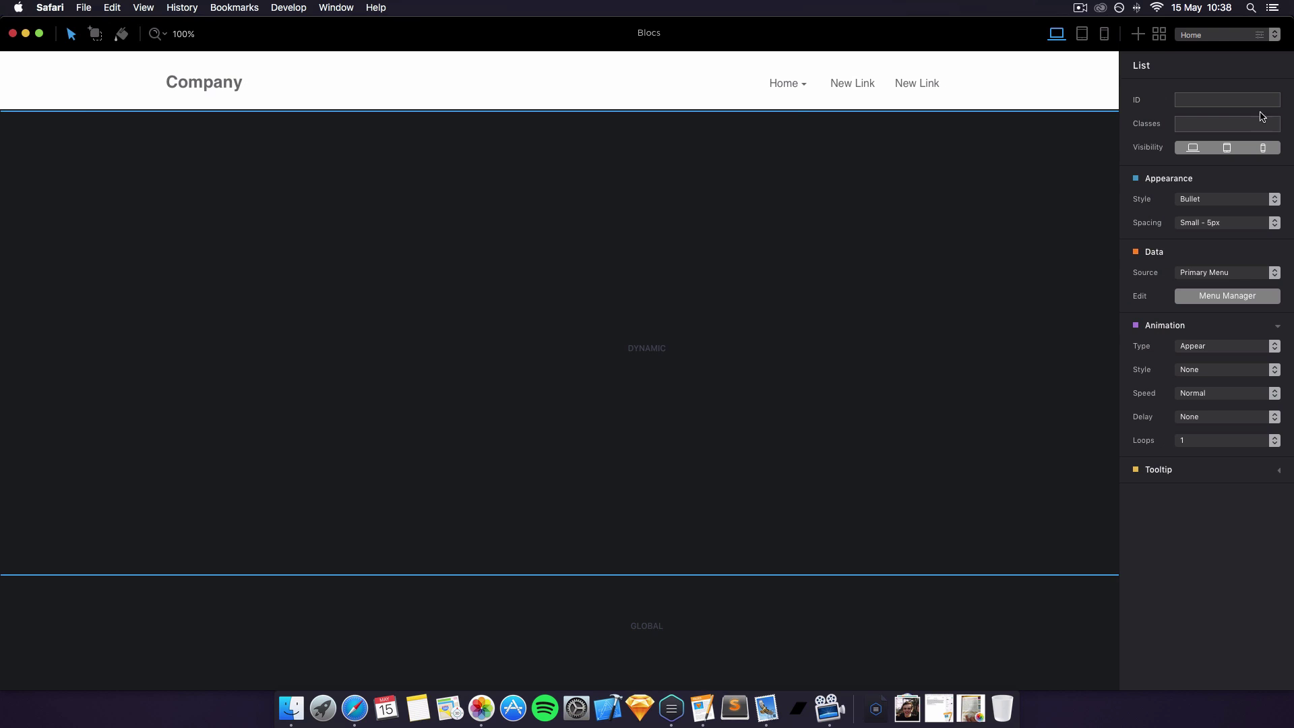
- Set the Dropdown menu's third New Link to type Open Menu with Primary Menu attached
left_click(1228, 297)
left_click(269, 197)
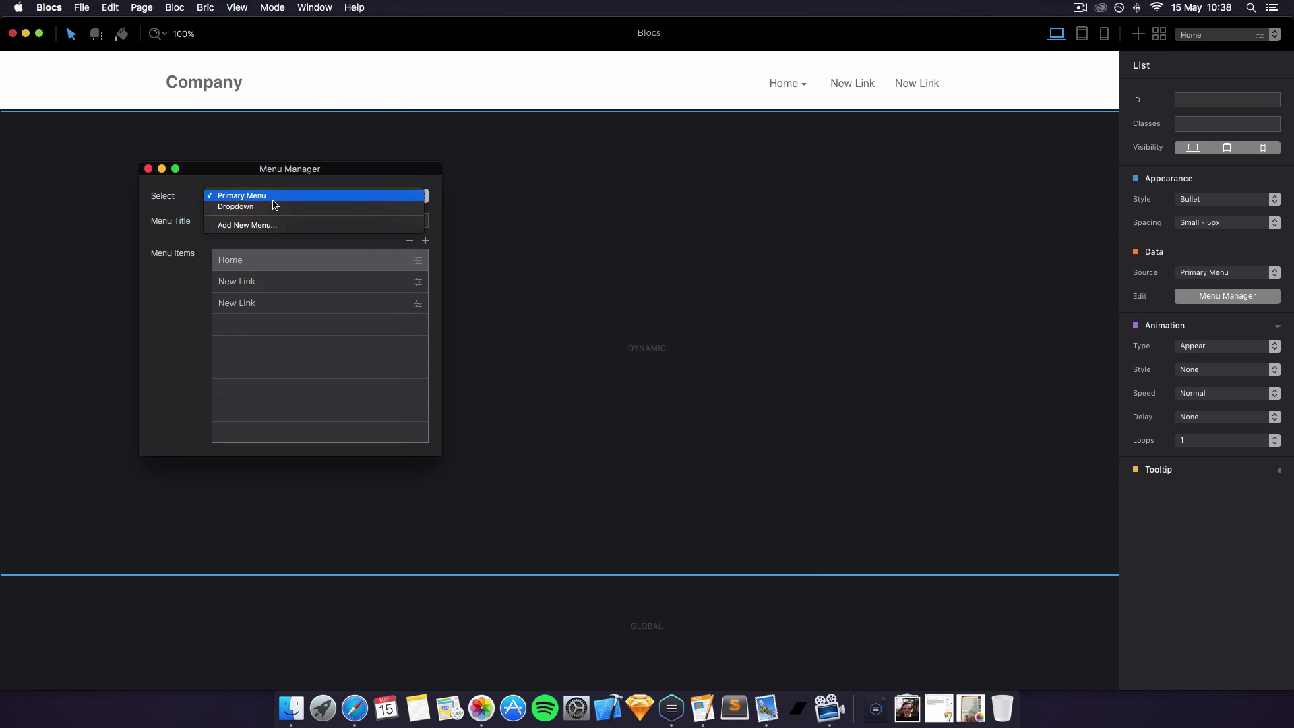
left_click(270, 209)
left_click(375, 305)
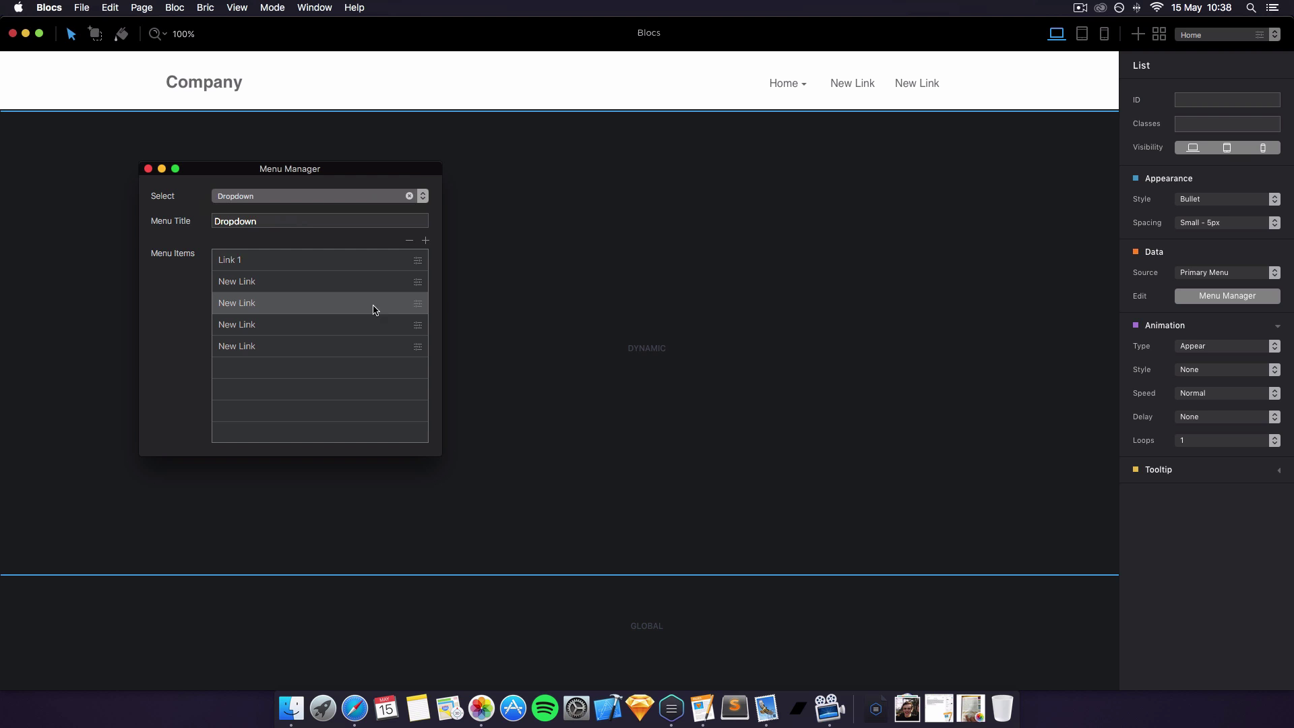
left_click(418, 303)
left_click(302, 247)
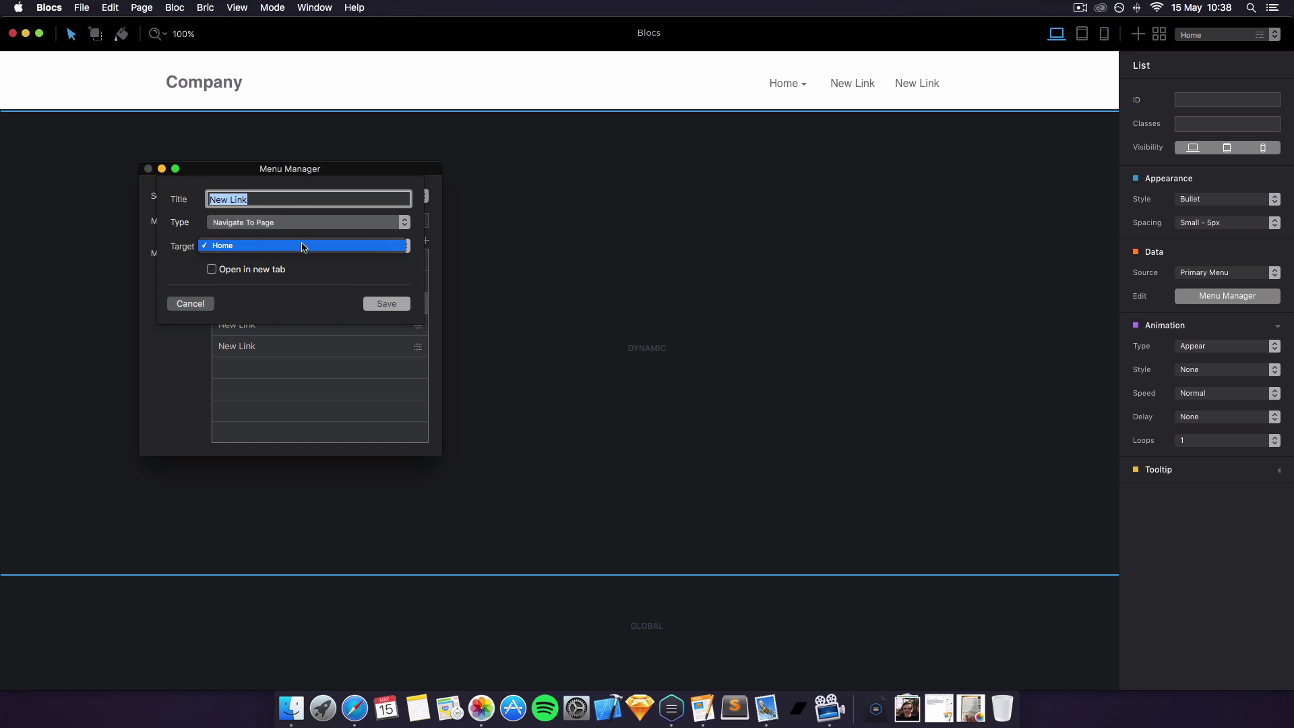
left_click(304, 247)
left_click(308, 224)
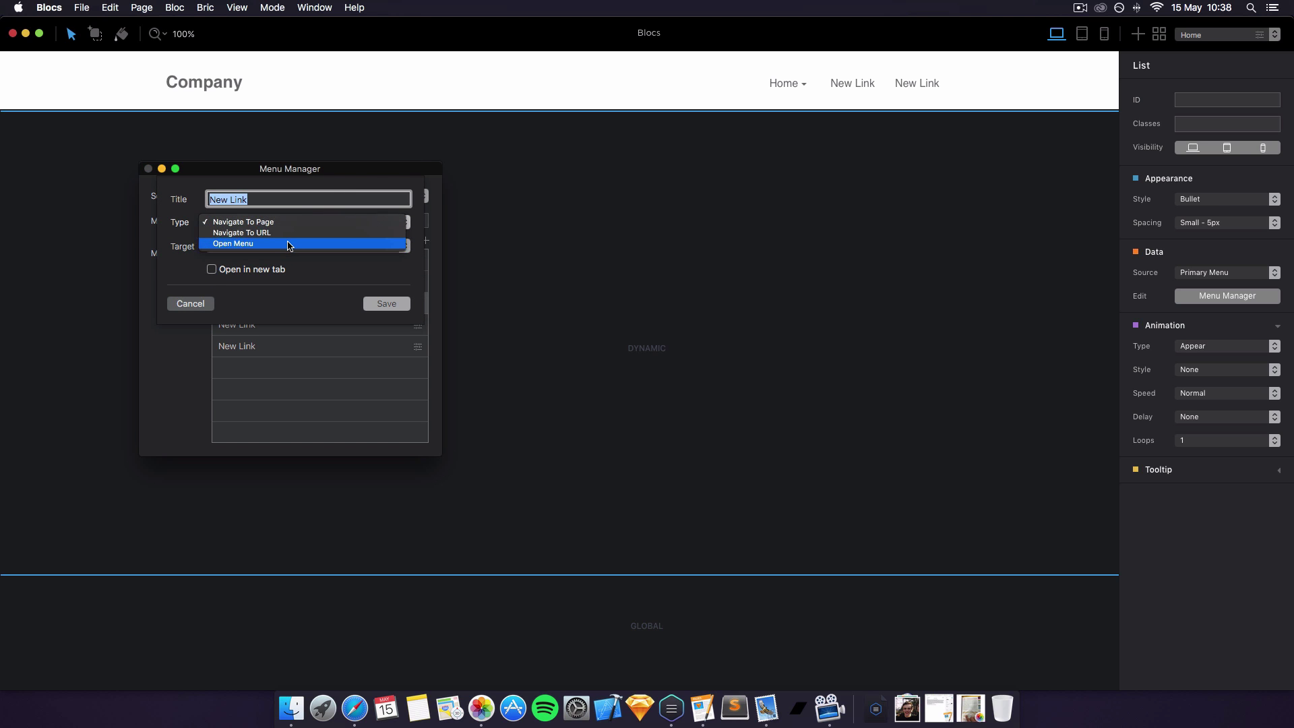
left_click(289, 243)
left_click(283, 246)
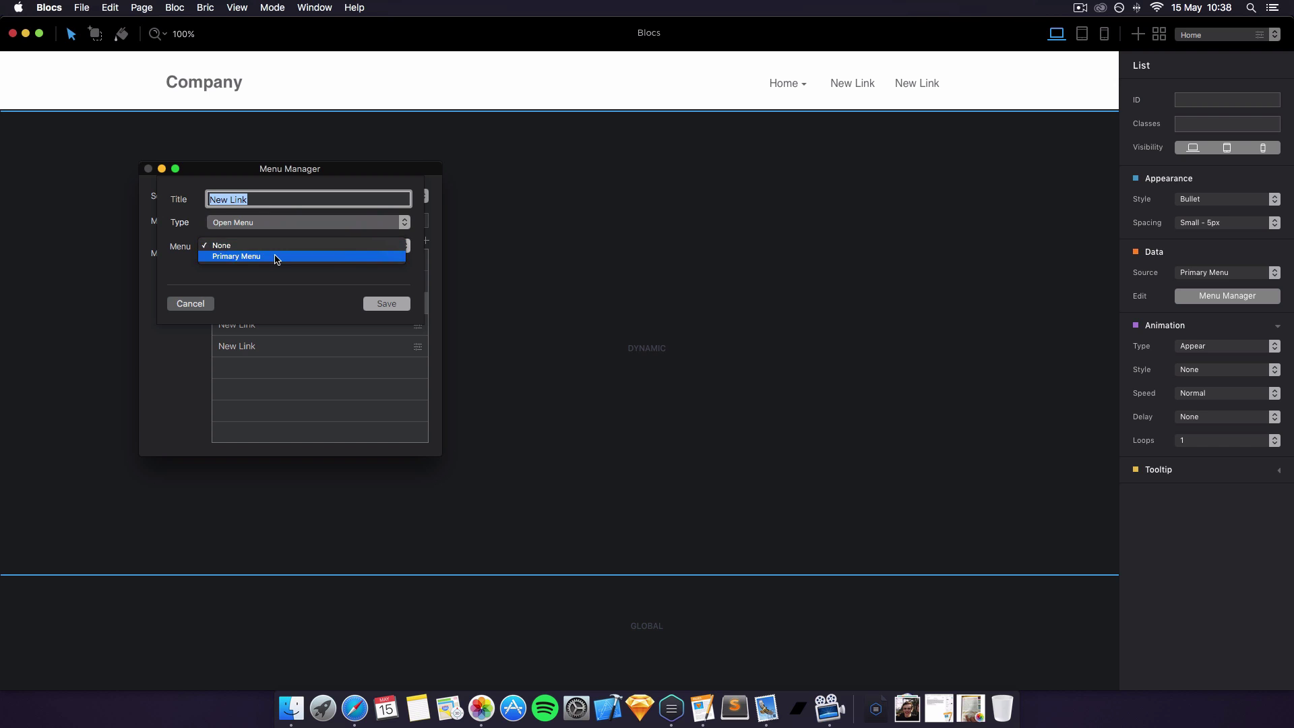
left_click(277, 256)
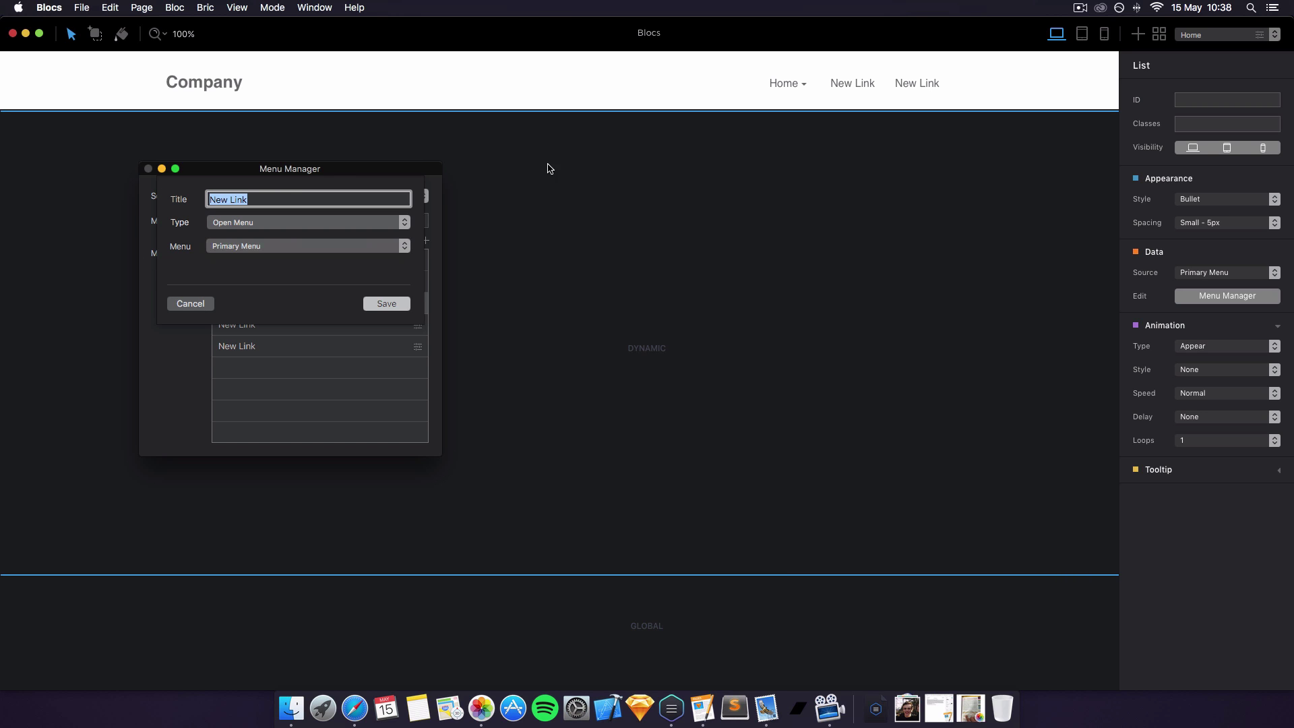
- Return to the Blocs project window, close Menu Manager, and preview the page in Safari
right_click(690, 711)
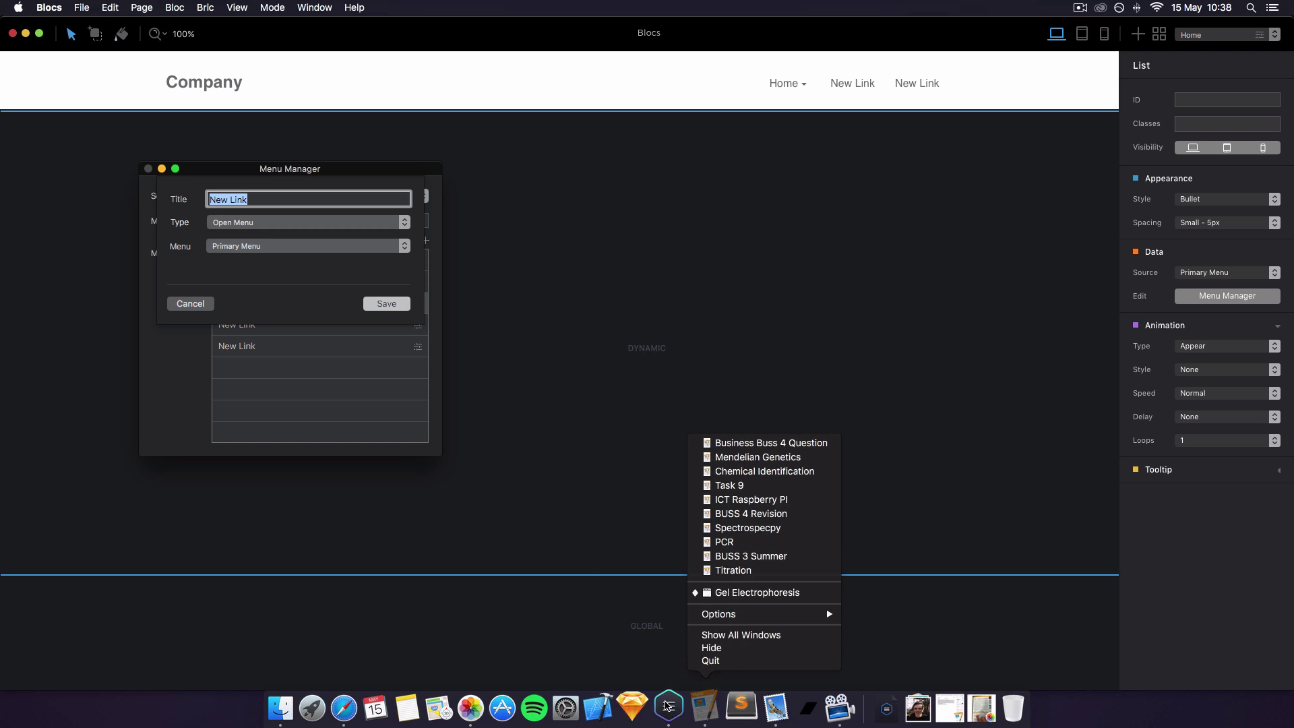
right_click(668, 705)
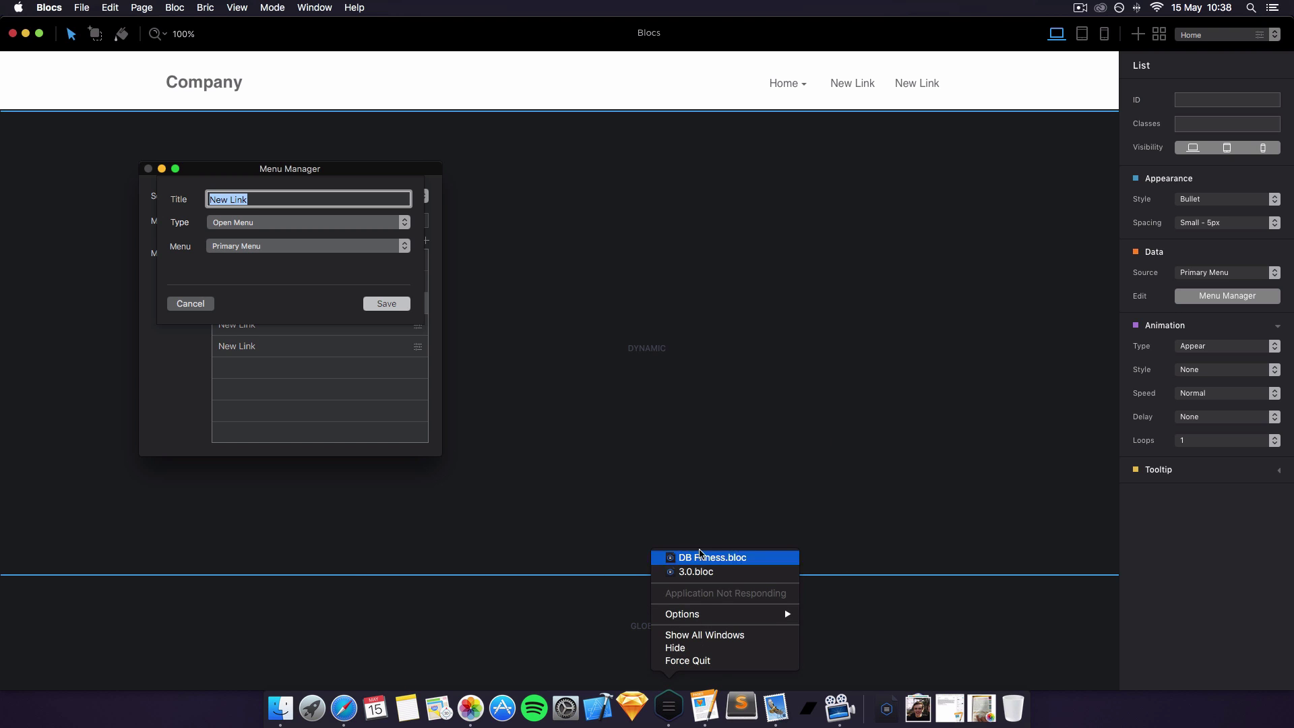
left_click(554, 424)
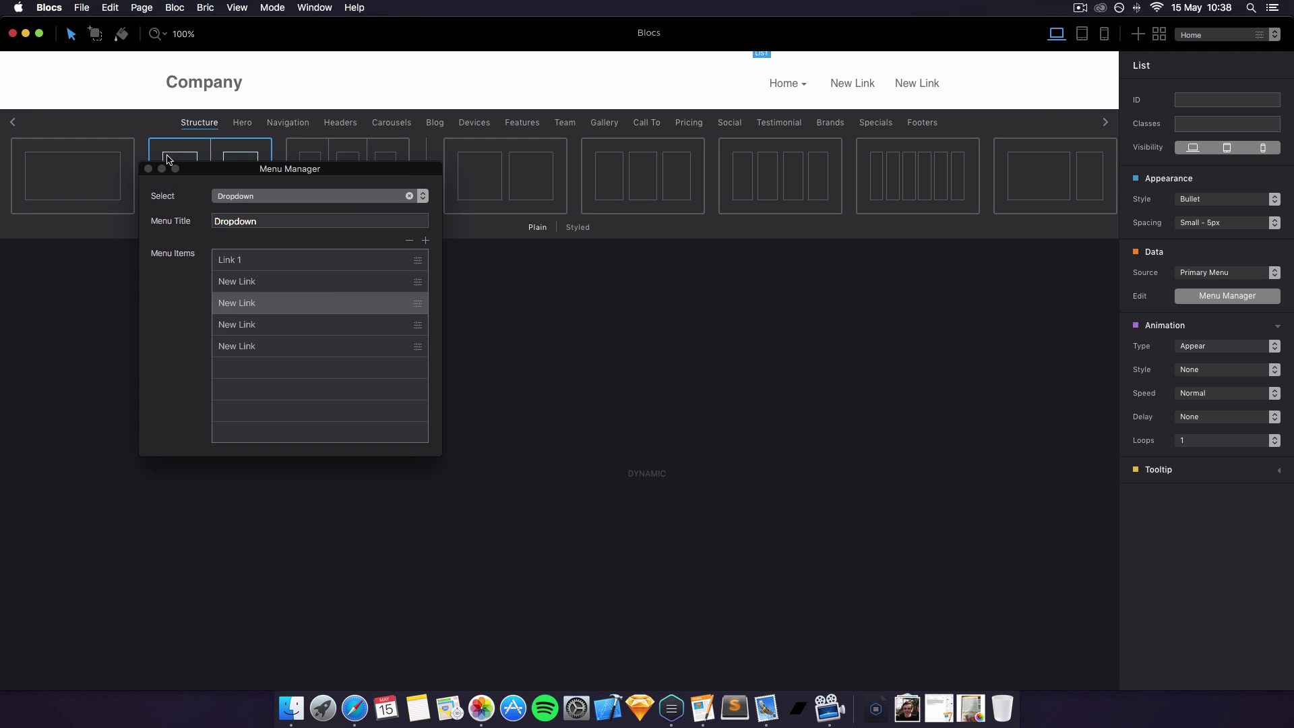
left_click(148, 168)
key("super+p")
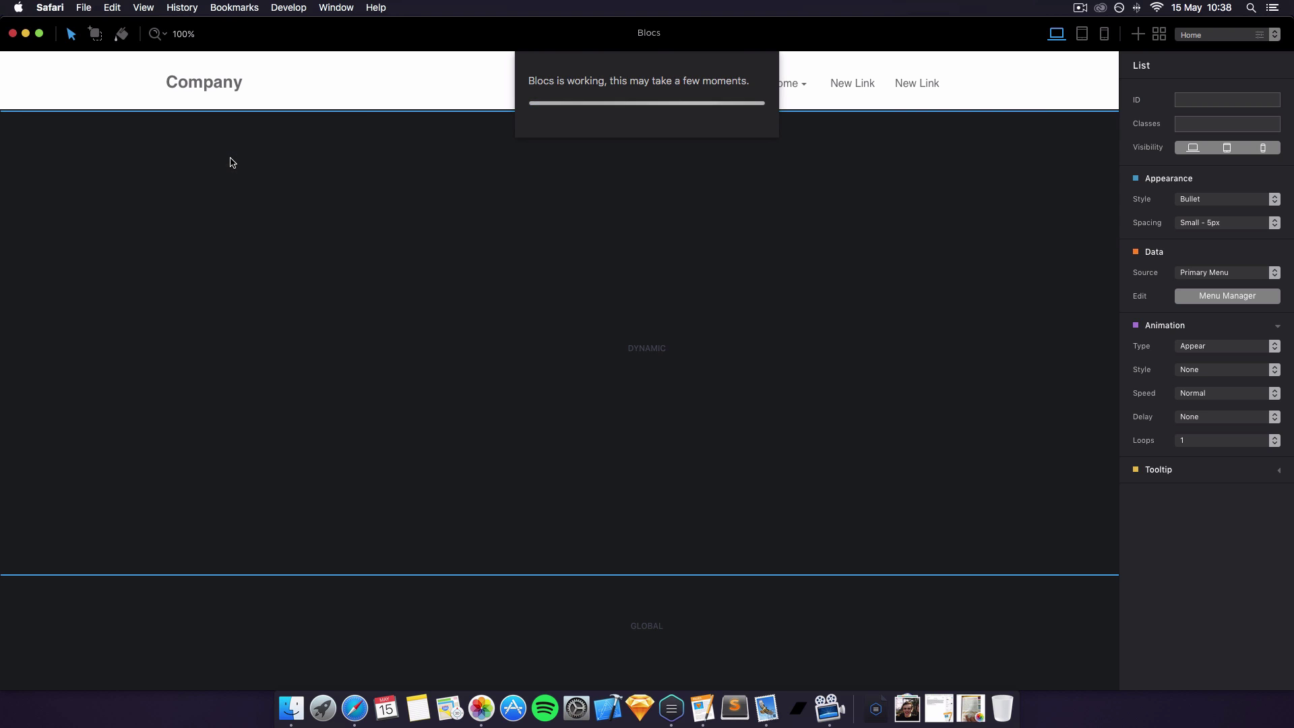
- In the Safari preview, open Home and the third link's nested submenu, then close the dropdowns
left_click(882, 91)
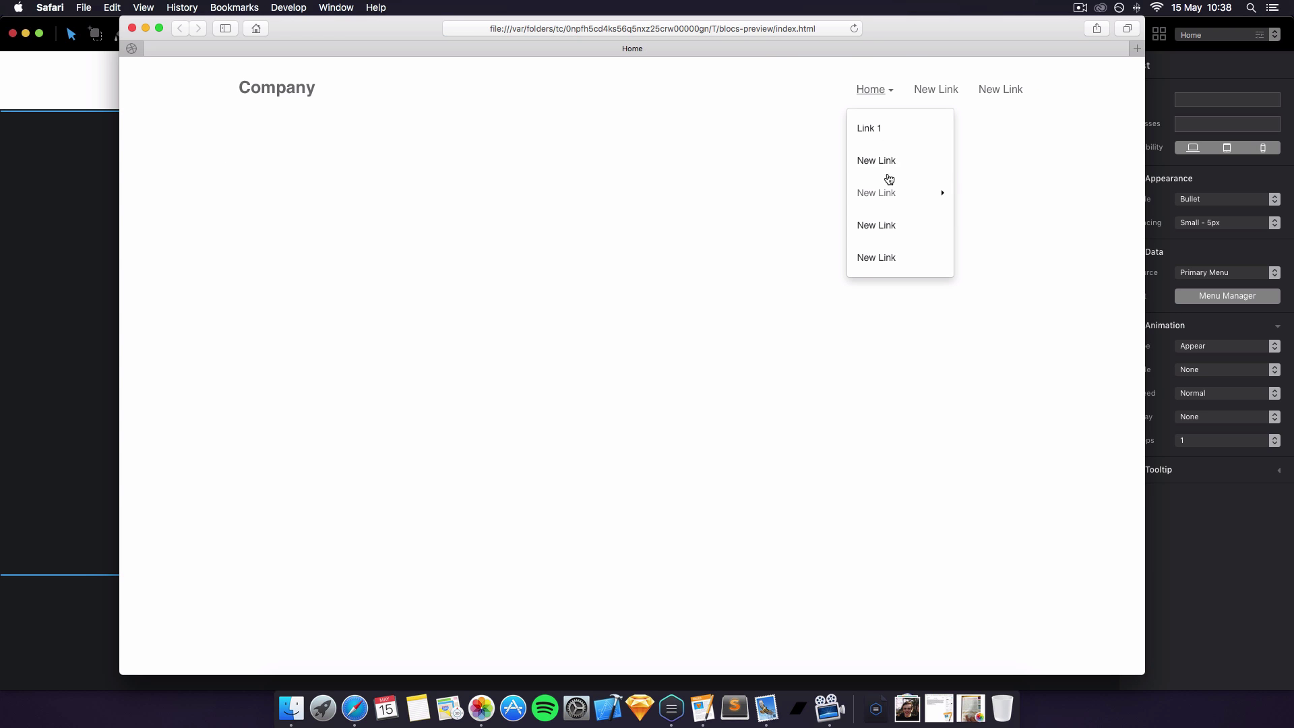
left_click(901, 198)
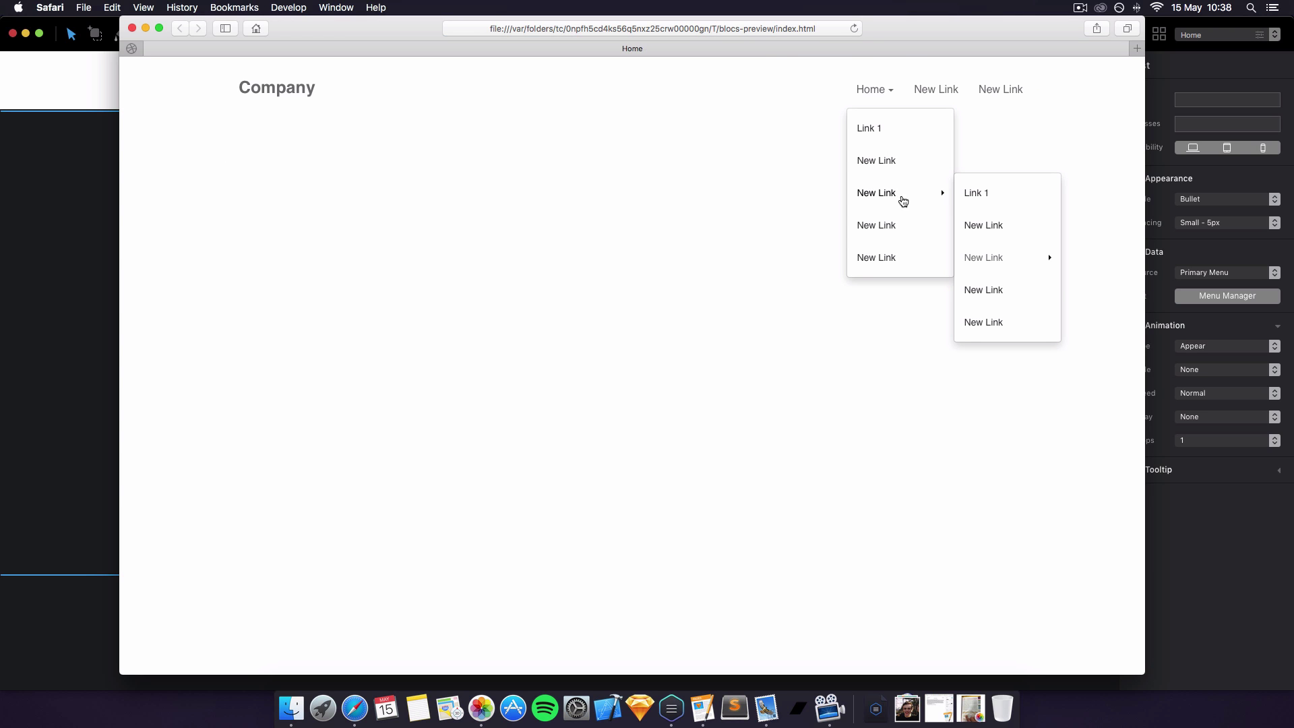
left_click(880, 86)
left_click(880, 88)
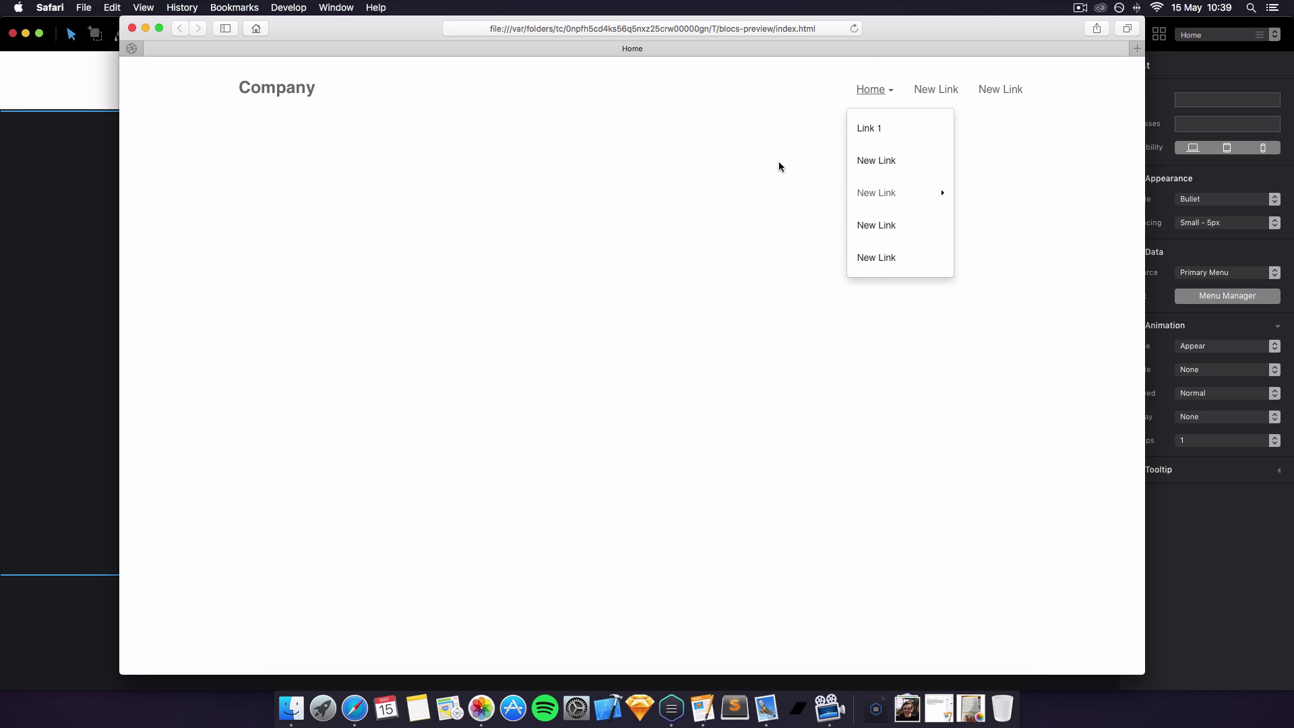
left_click(705, 243)
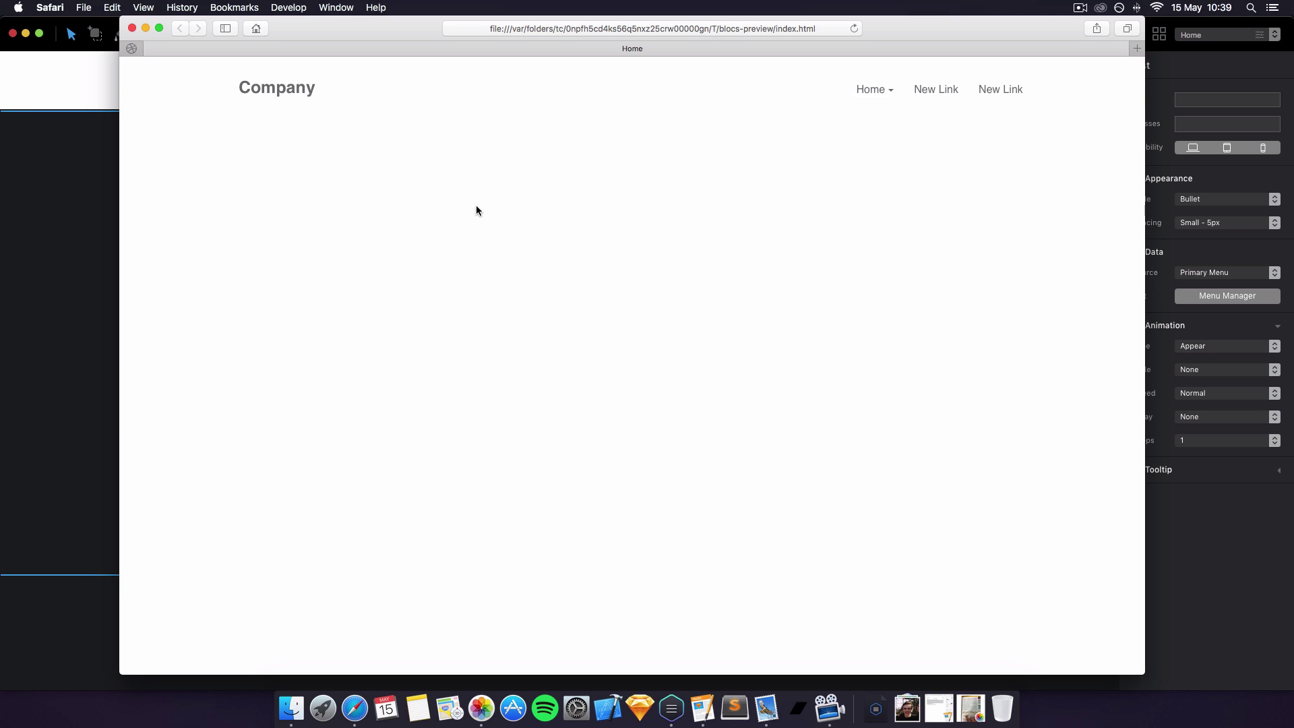
left_click(132, 28)
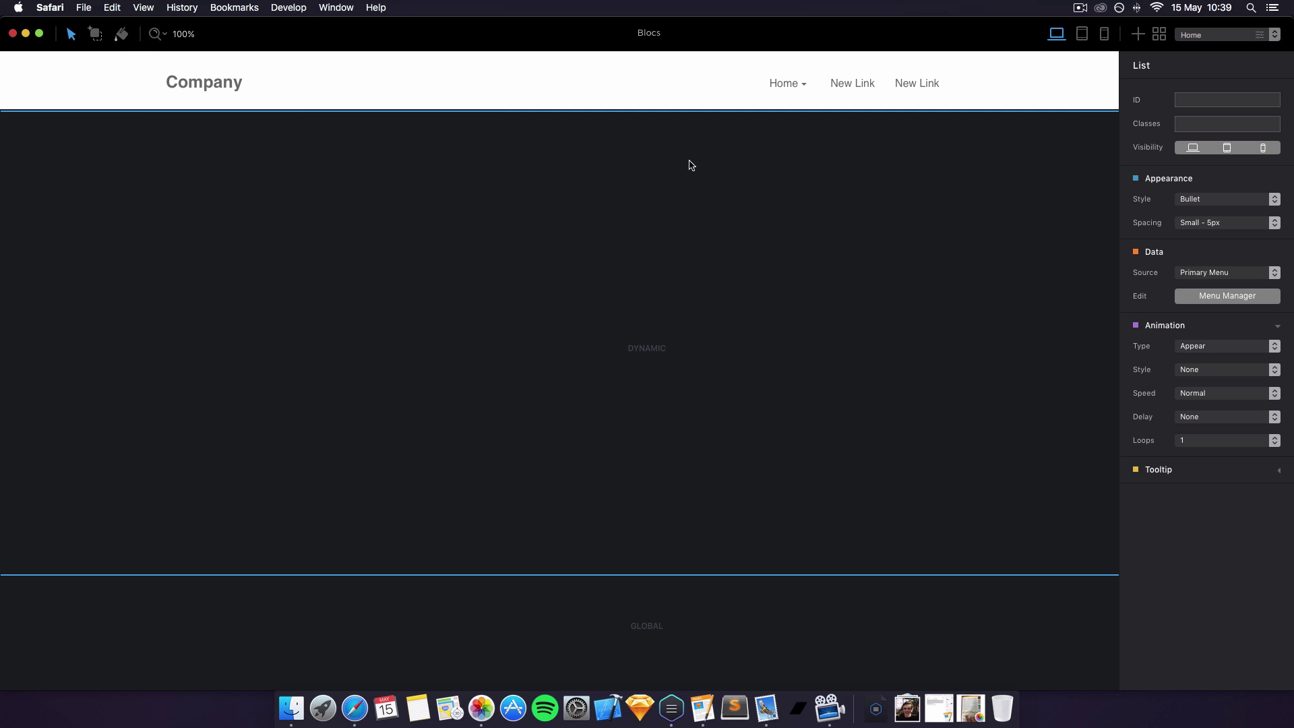
left_click(1063, 82)
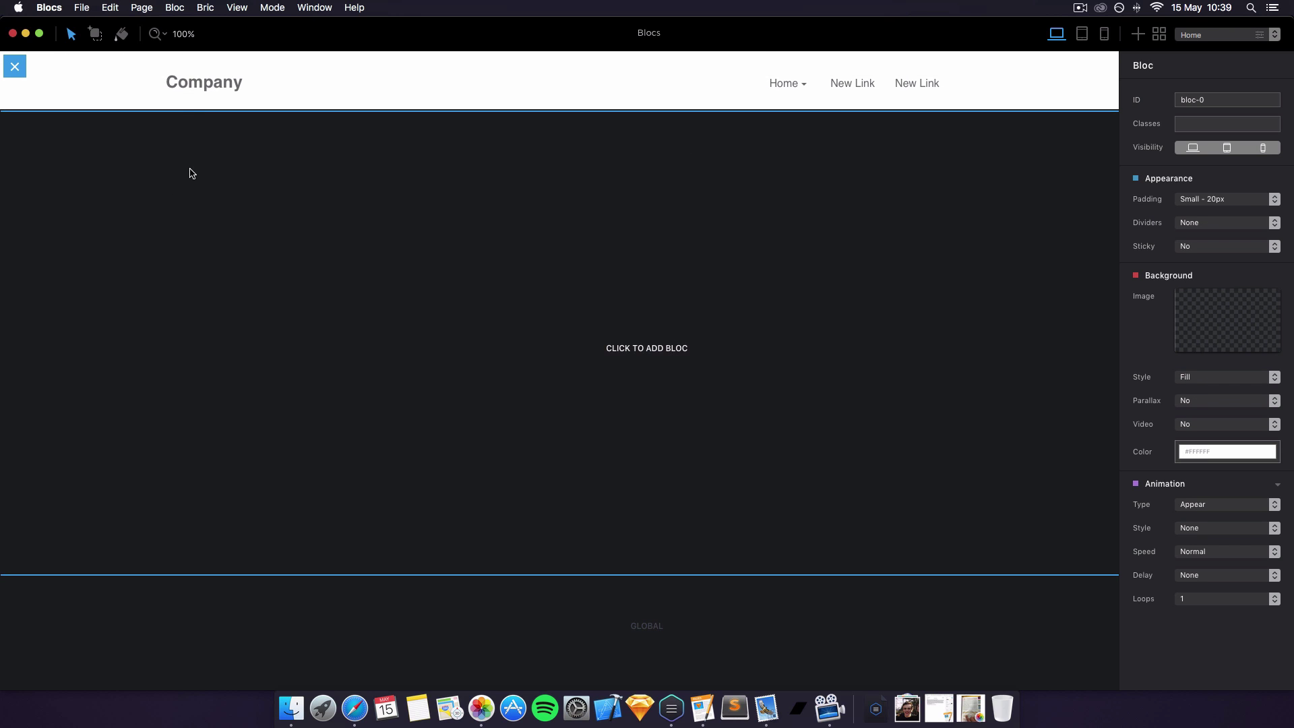
left_click(809, 87)
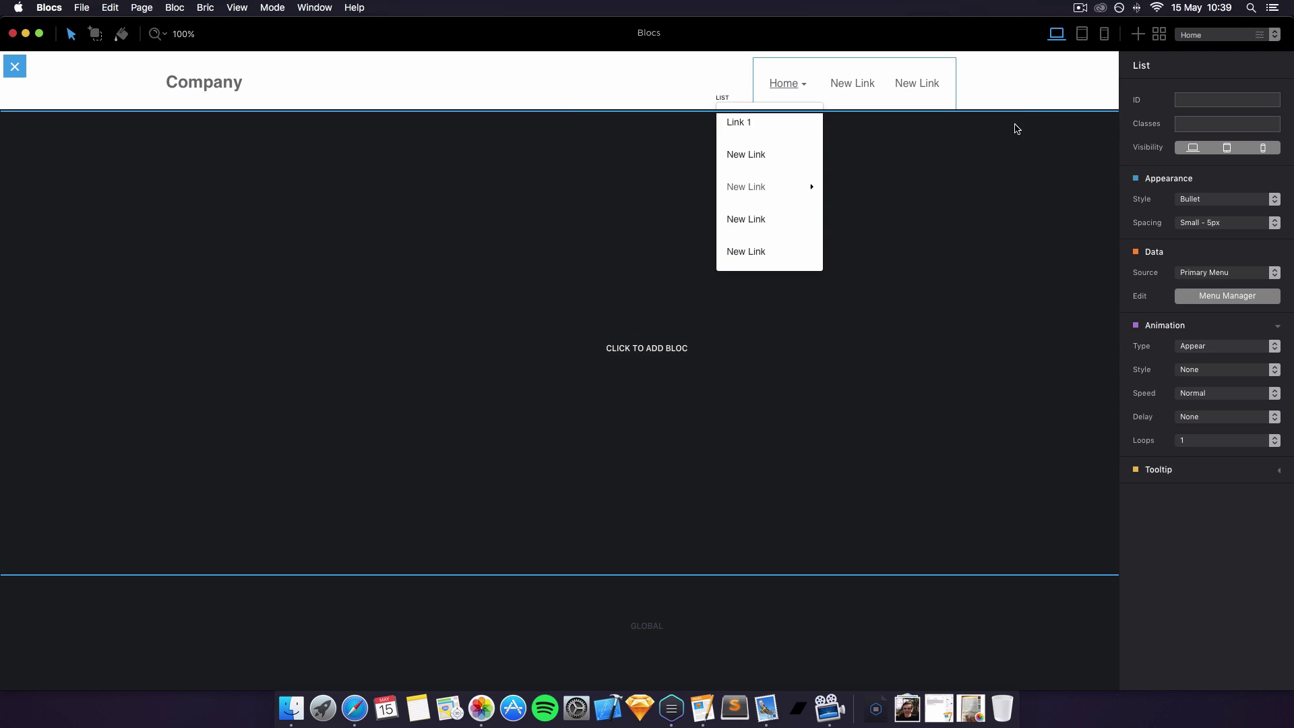
left_click(1029, 108)
left_click(929, 94)
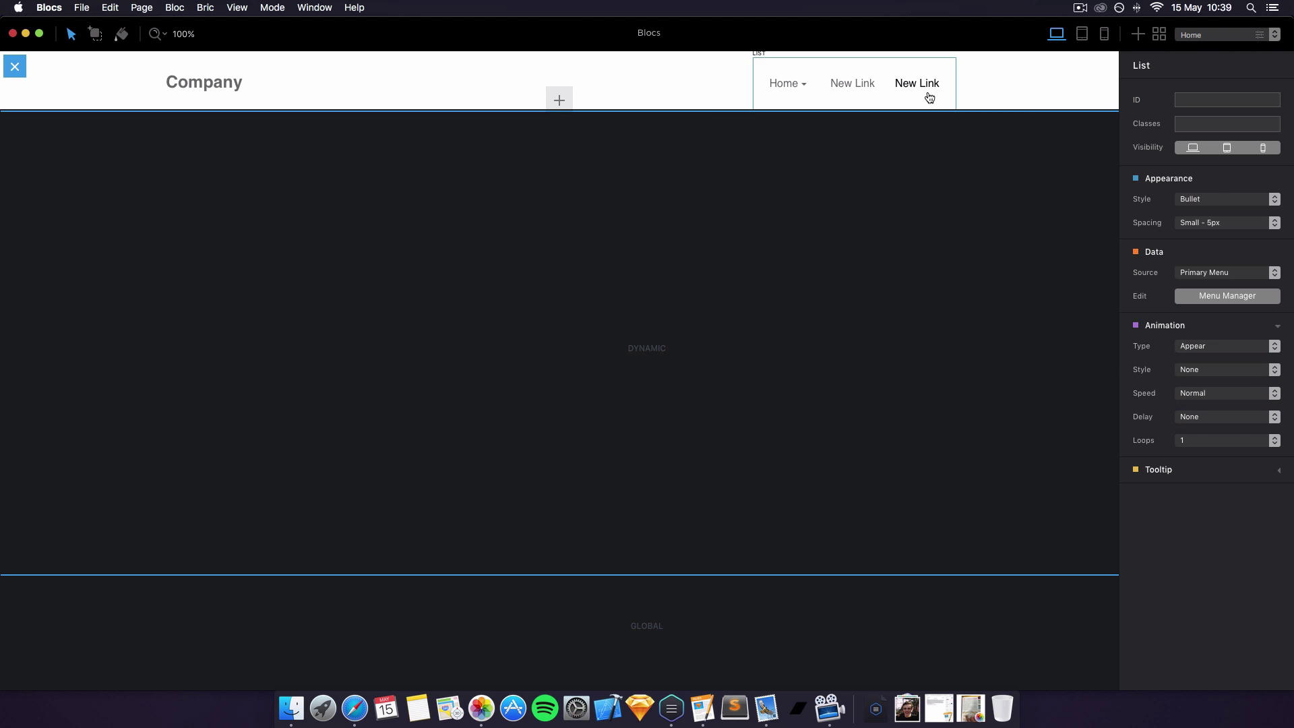
left_click(1220, 296)
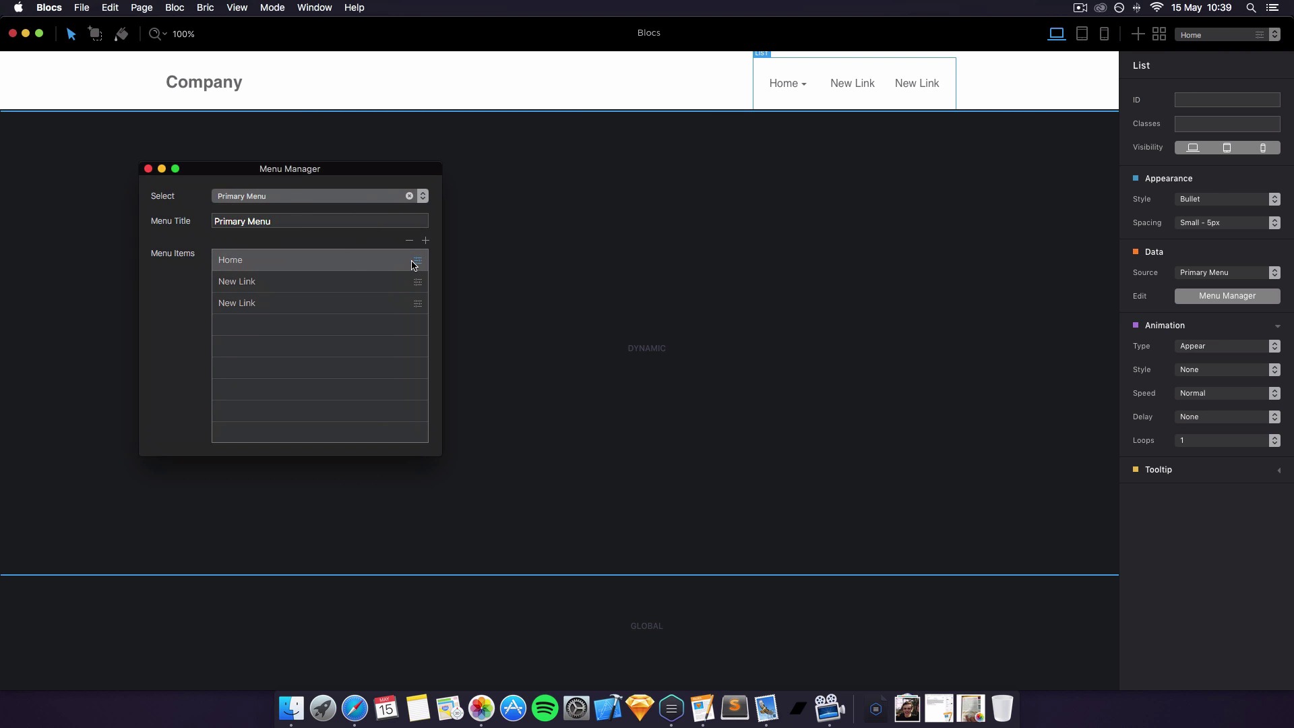
left_click(415, 263)
left_click(297, 224)
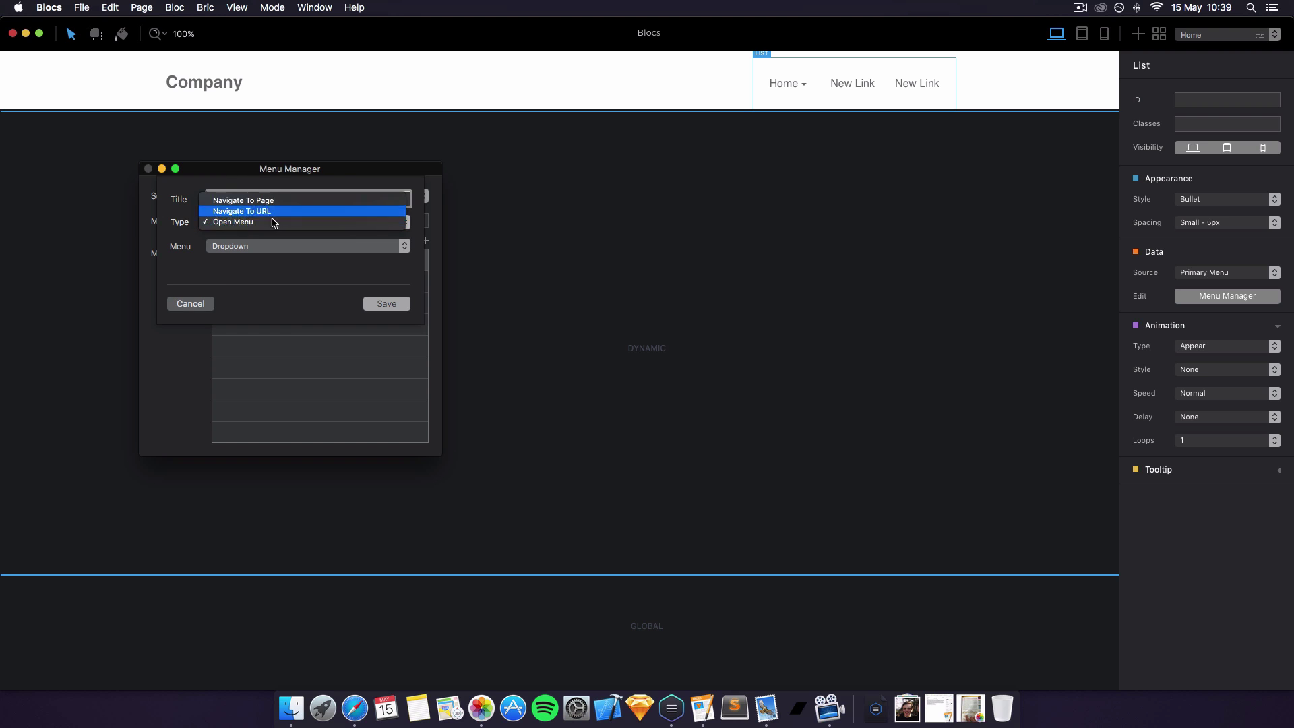
left_click(273, 285)
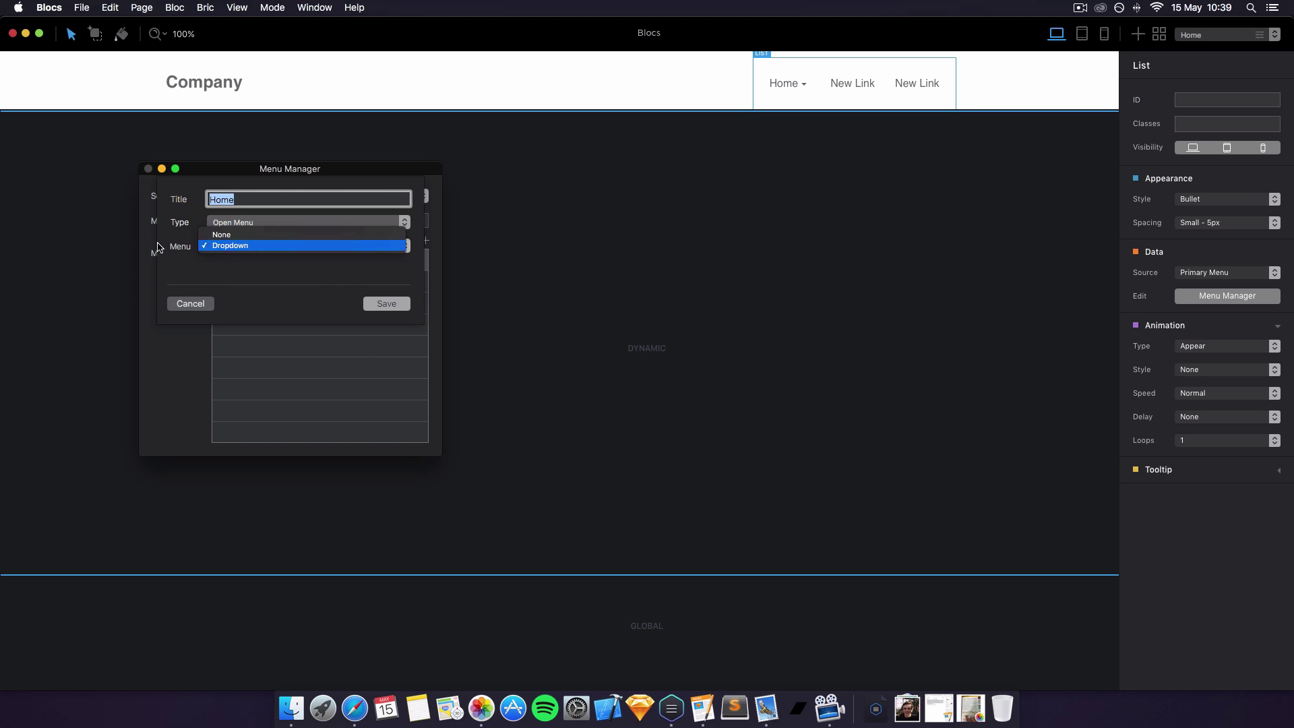
left_click(237, 247)
left_click(238, 247)
left_click(387, 288)
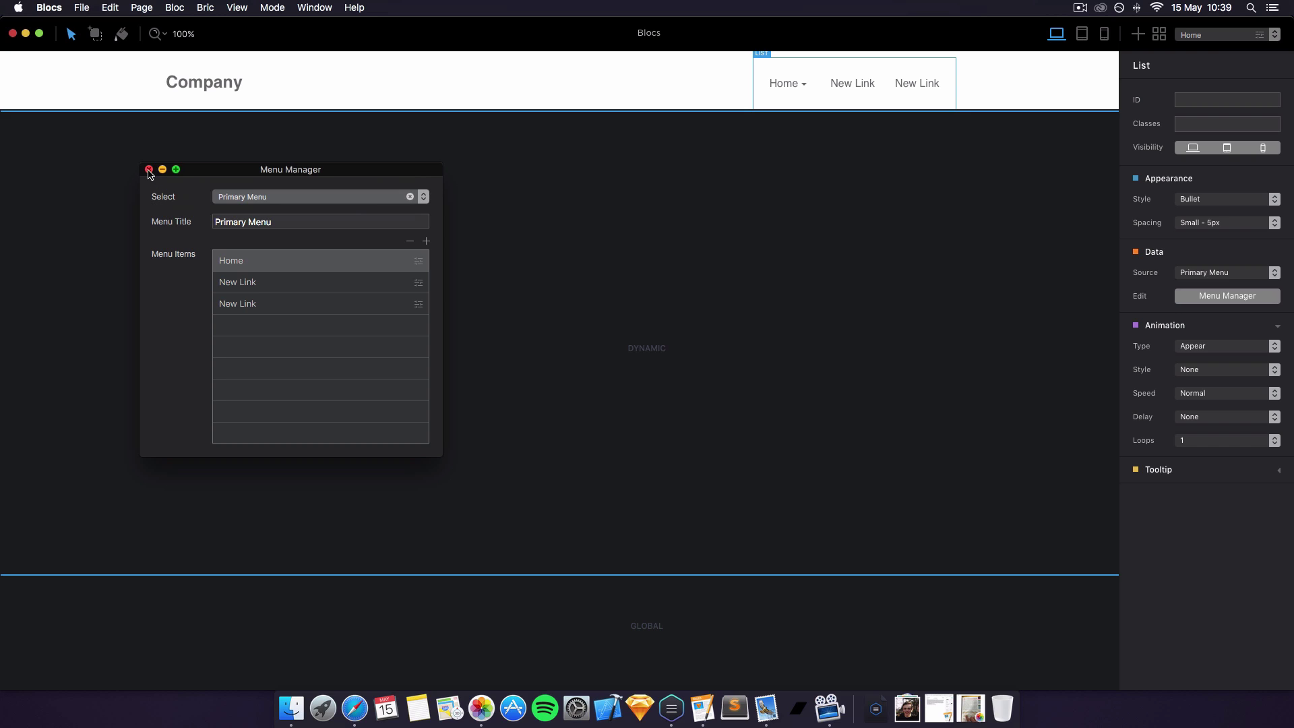
left_click(149, 170)
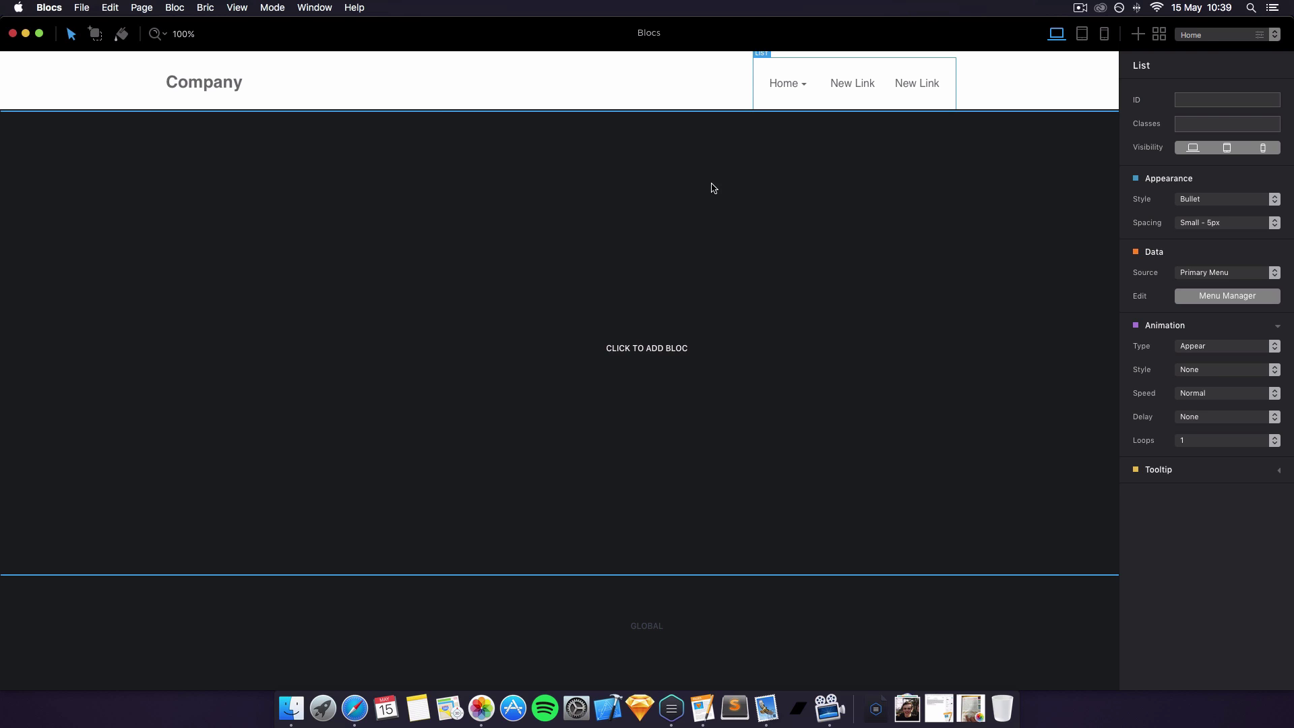